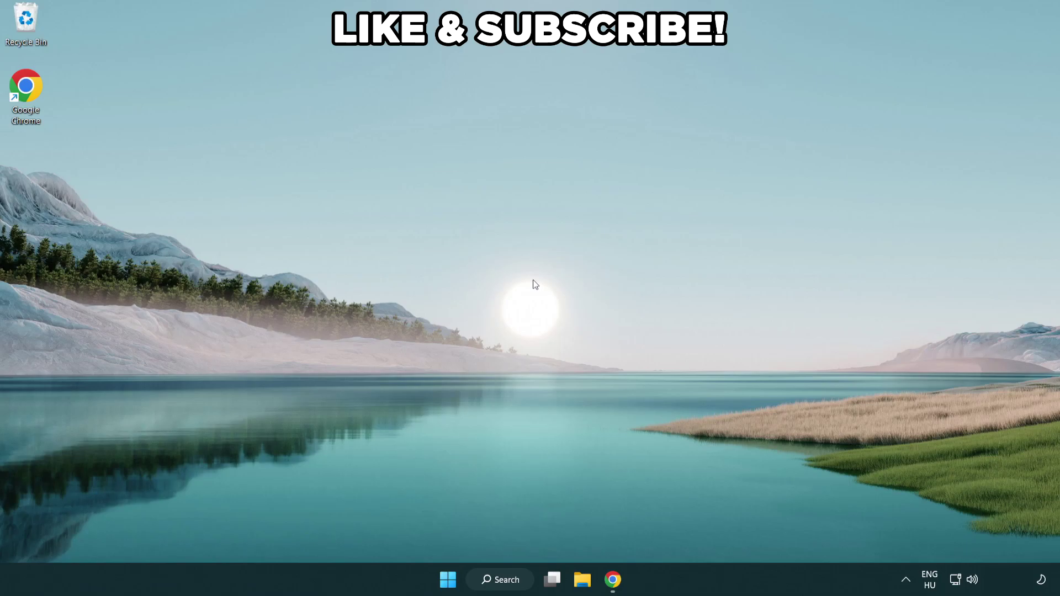
Step: Search Windows for 'edit power plan'
{"action": "left_click", "coordinate": [514, 579]}
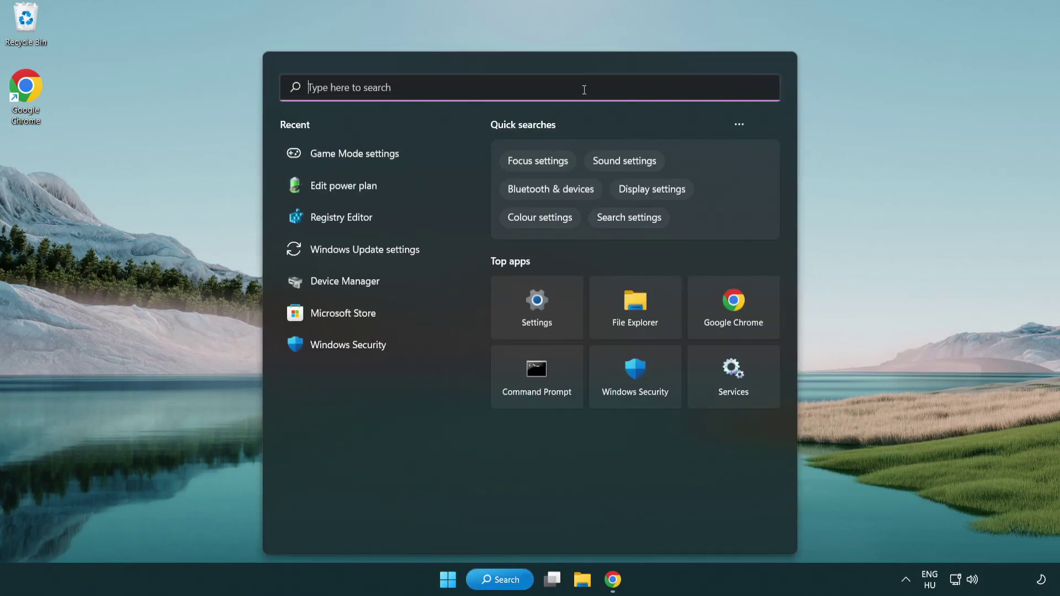
{"action": "type", "text": "edit power "}
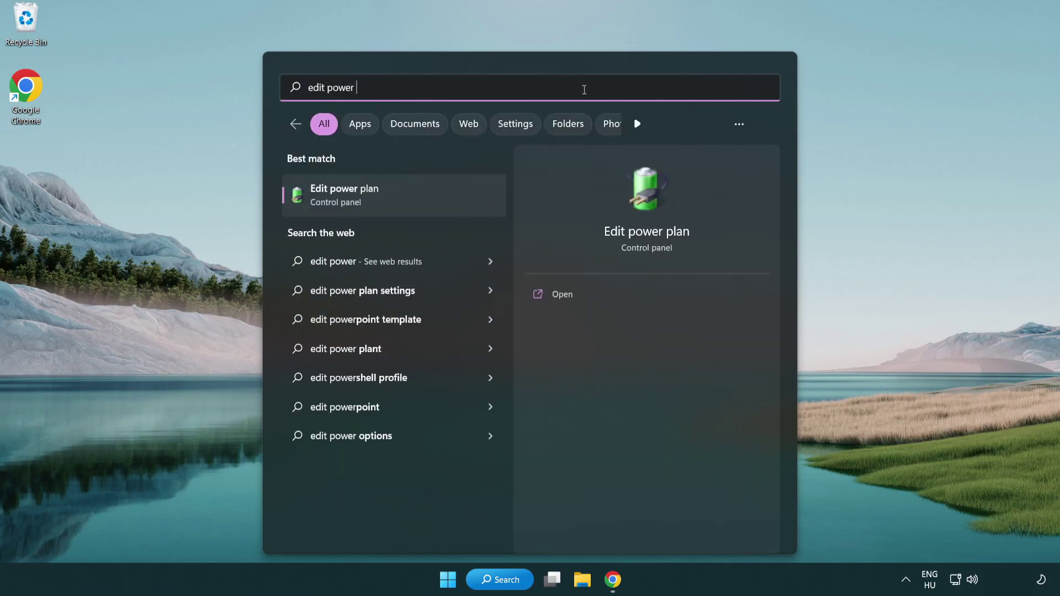
{"action": "type", "text": "plan"}
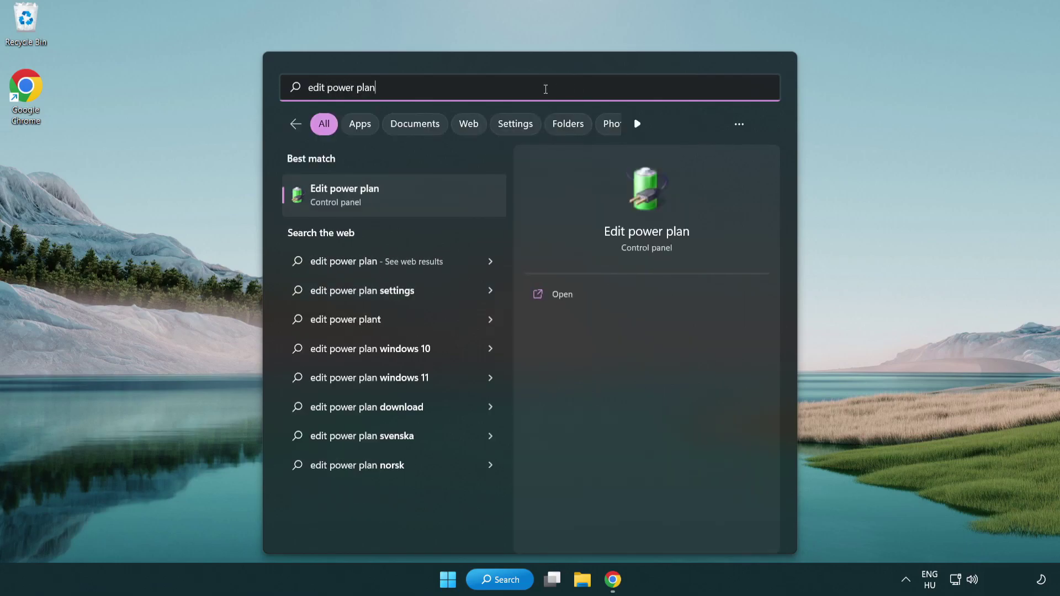
Step: Switch the active power plan from Balanced to High performance, then close Power Options
{"action": "left_click", "coordinate": [400, 201]}
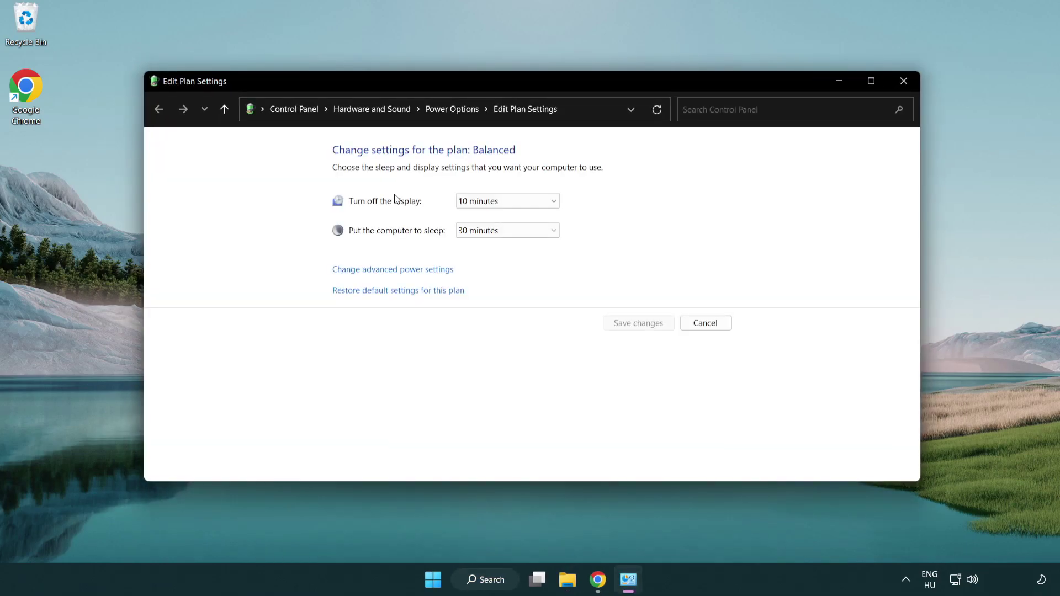
{"action": "left_click", "coordinate": [462, 121]}
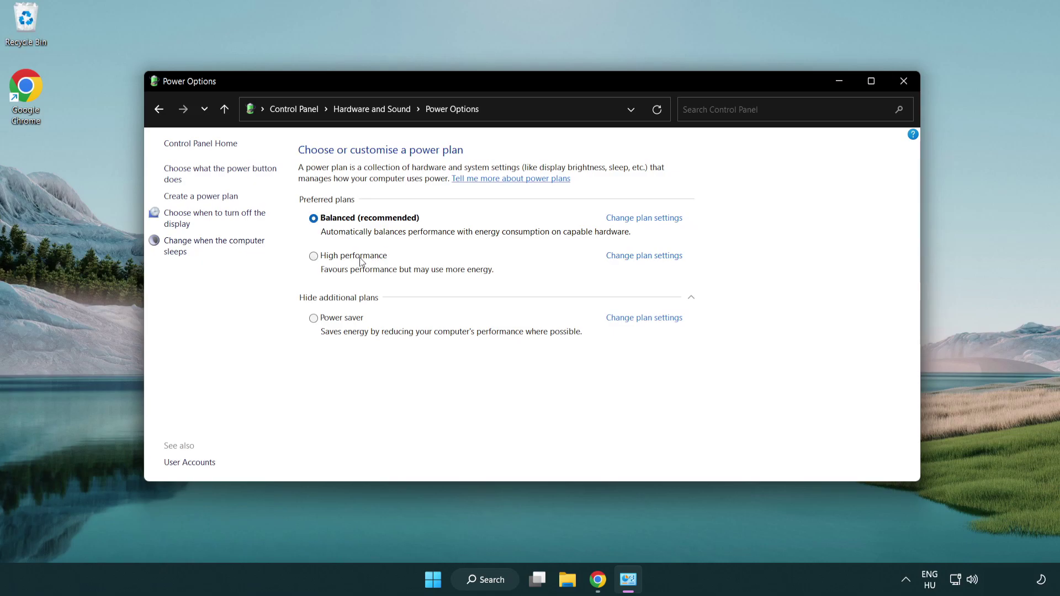
{"action": "left_click", "coordinate": [313, 256]}
{"action": "left_click", "coordinate": [901, 84]}
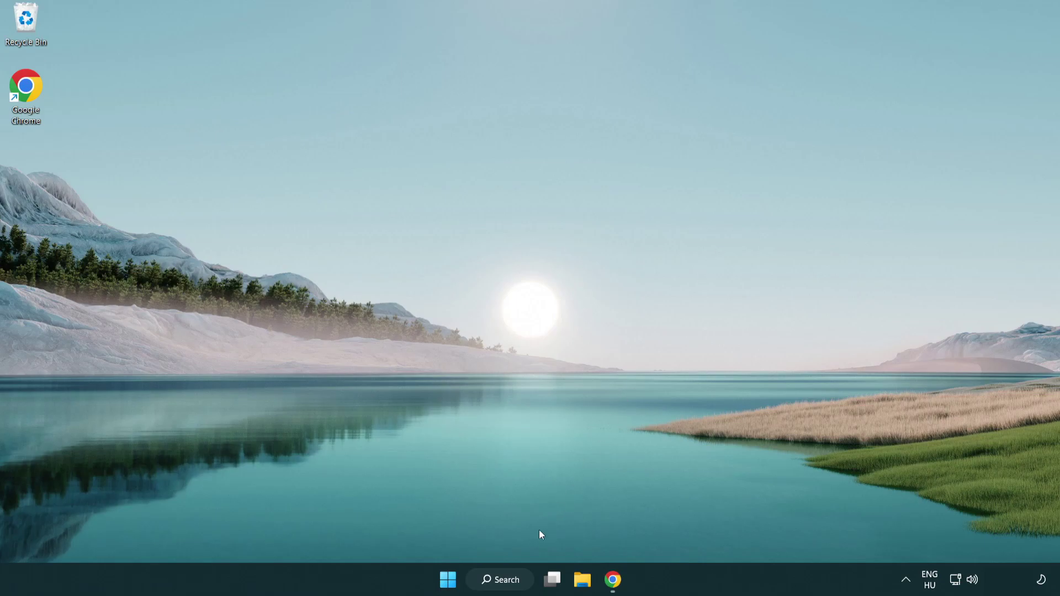
Step: Launch Device Manager through search and move its window toward the screen centre
{"action": "left_click", "coordinate": [514, 580]}
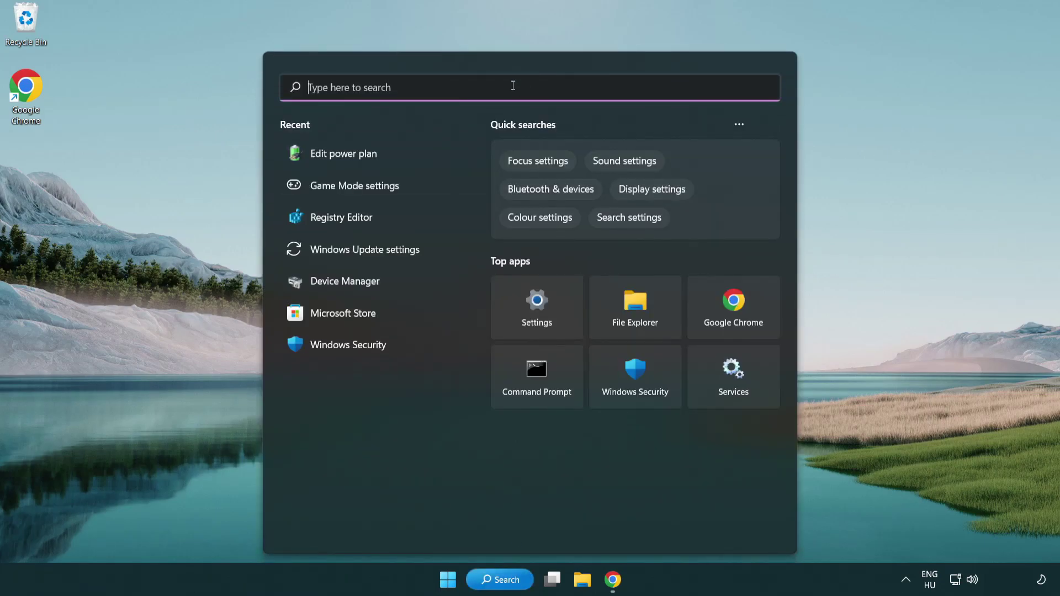
{"action": "type", "text": "device manager"}
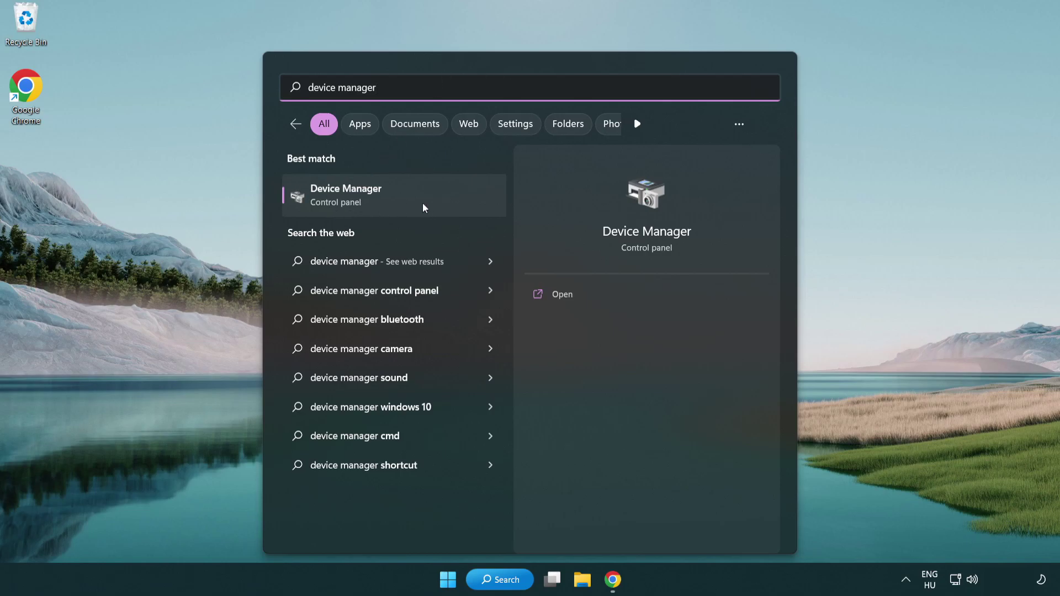
{"action": "left_click", "coordinate": [405, 197]}
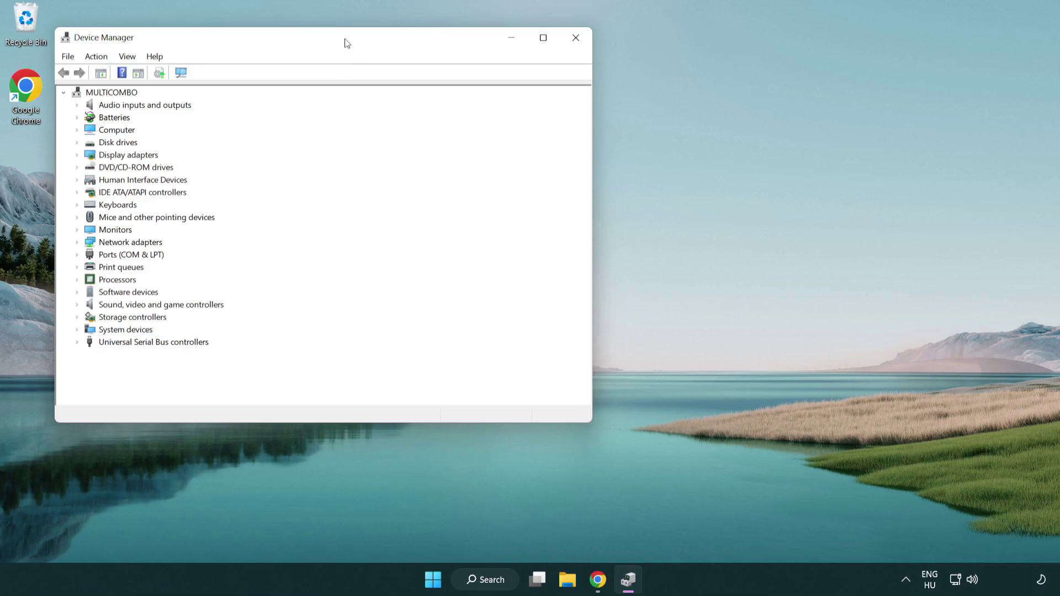
{"action": "mouse_move", "coordinate": [347, 43]}
{"action": "left_mouse_down"}
{"action": "mouse_move", "coordinate": [485, 100]}
{"action": "mouse_move", "coordinate": [544, 99]}
{"action": "left_mouse_up"}
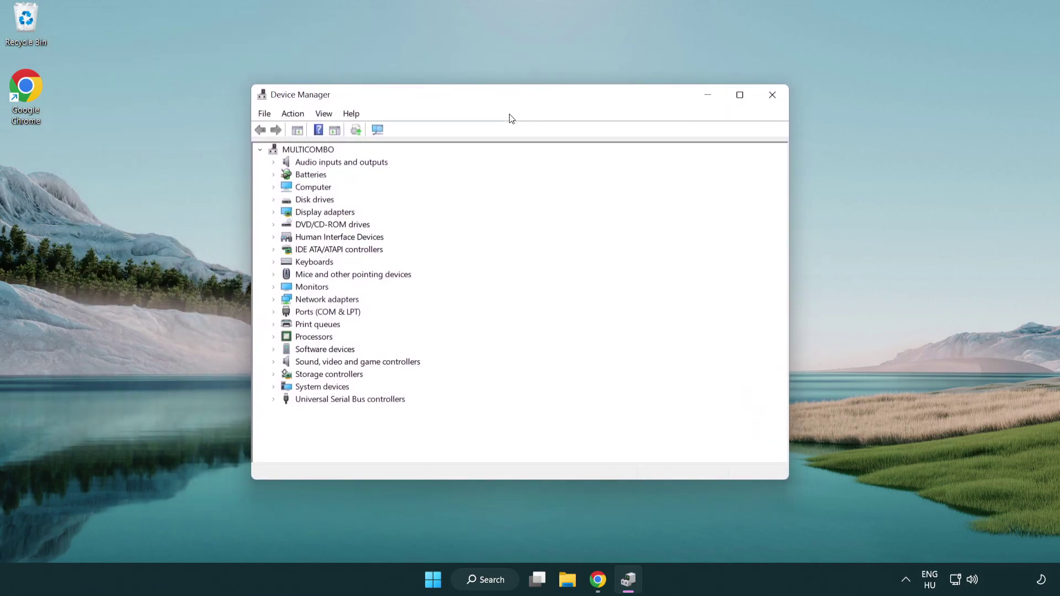
Step: Expand Display adapters and select the VMware SVGA 3D adapter
{"action": "left_click", "coordinate": [286, 210]}
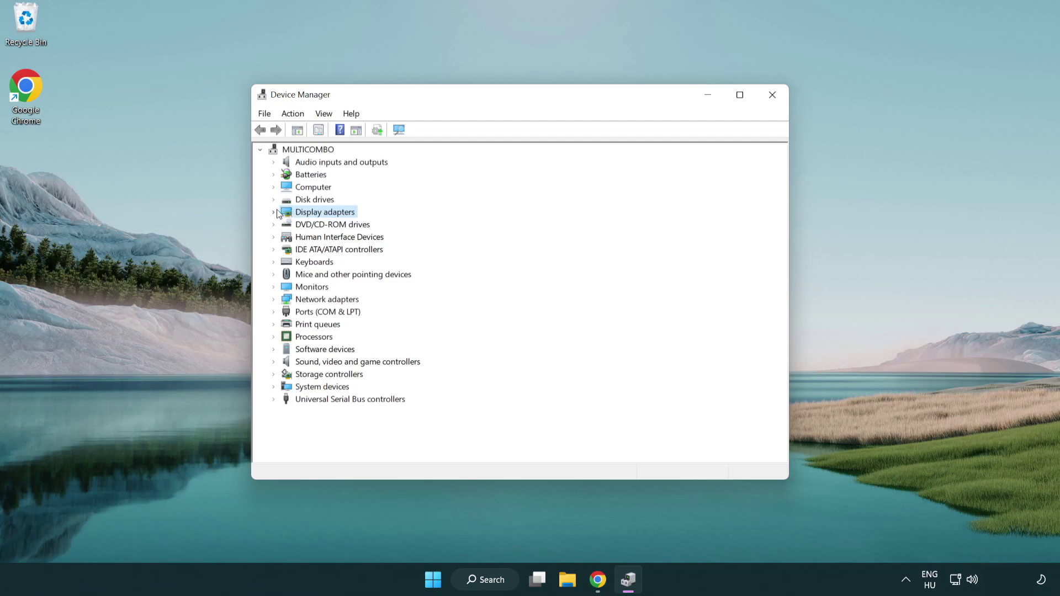
{"action": "left_click", "coordinate": [278, 214]}
{"action": "left_click", "coordinate": [305, 225]}
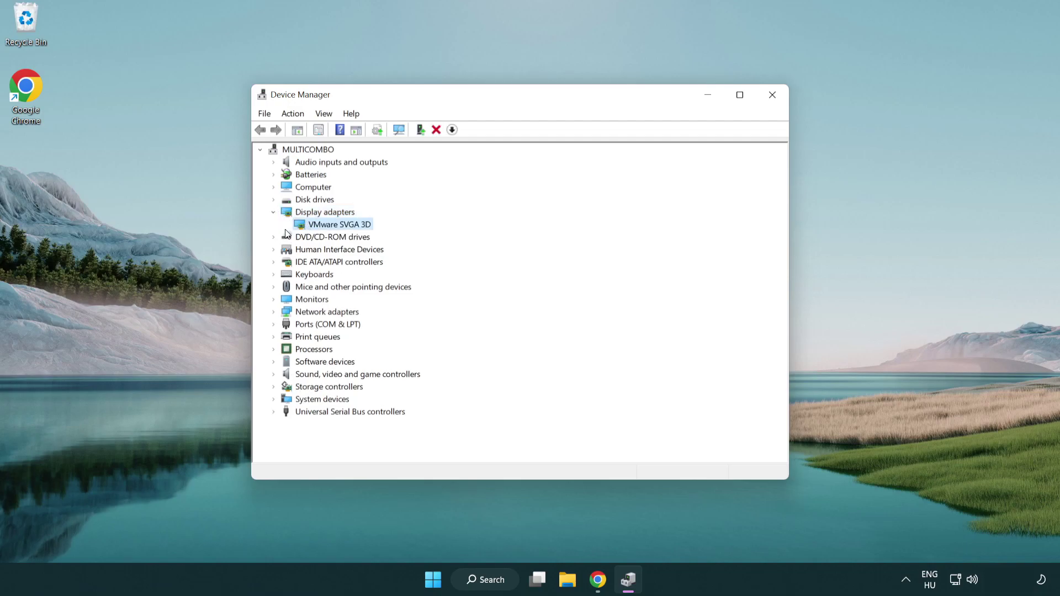
Step: Auto-search for a VMware SVGA 3D driver update, dismiss the result, and close Device Manager
{"action": "right_click", "coordinate": [333, 229]}
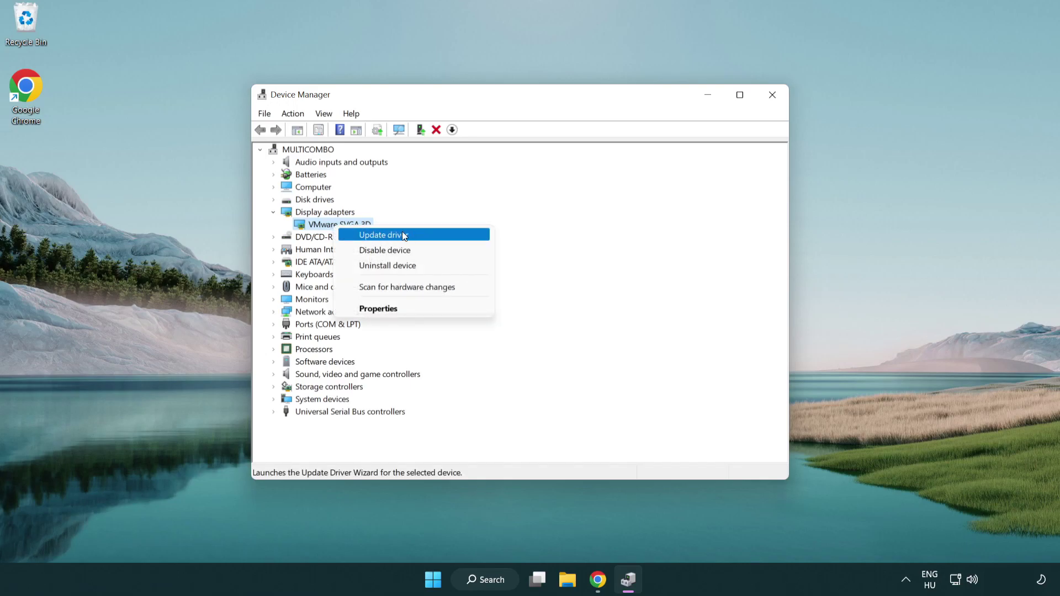
{"action": "left_click", "coordinate": [424, 237]}
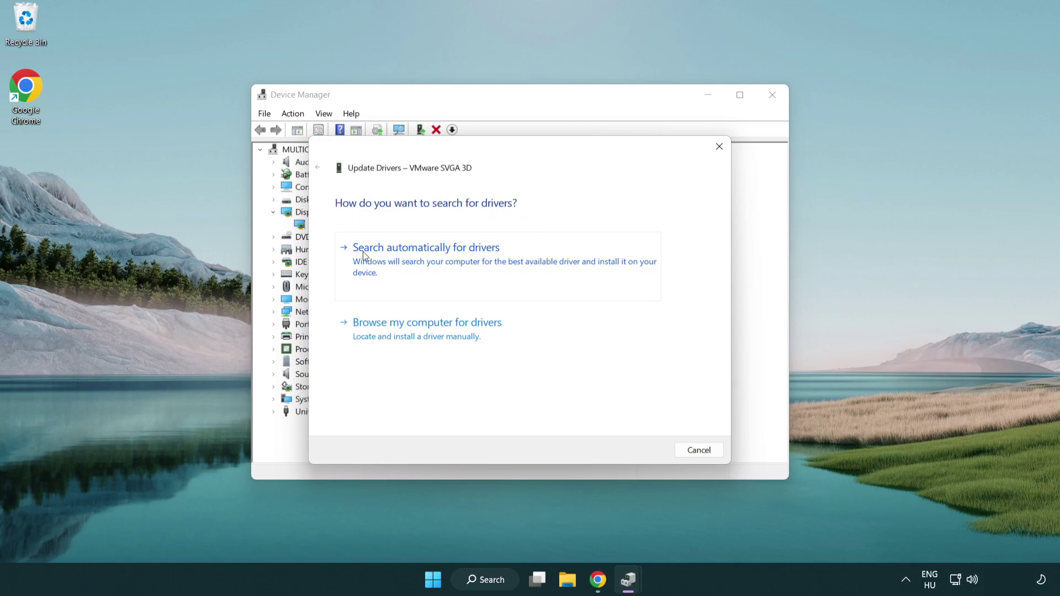
{"action": "left_click", "coordinate": [435, 259]}
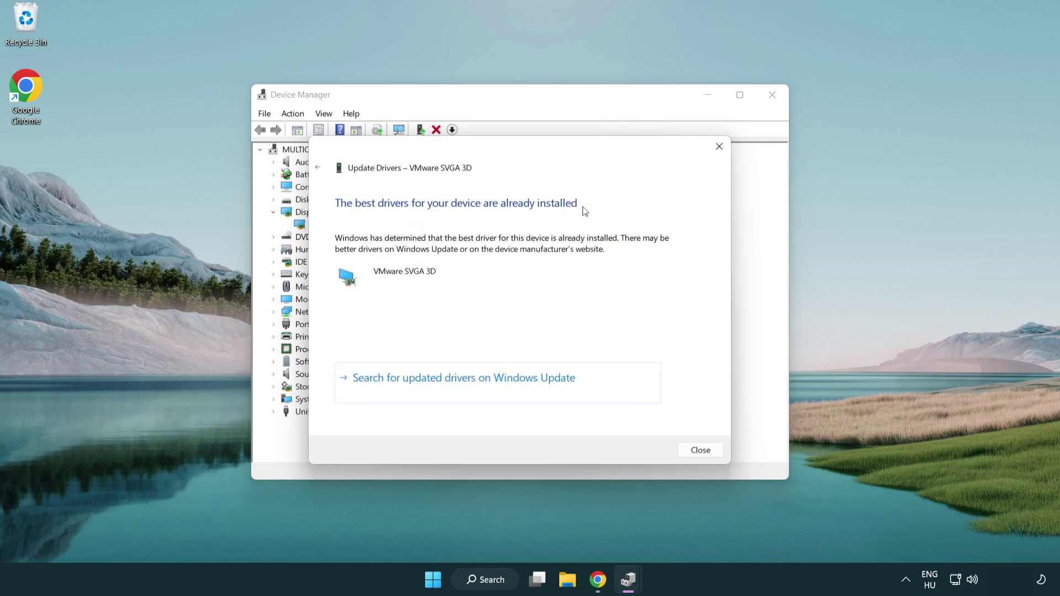
{"action": "left_click", "coordinate": [695, 450]}
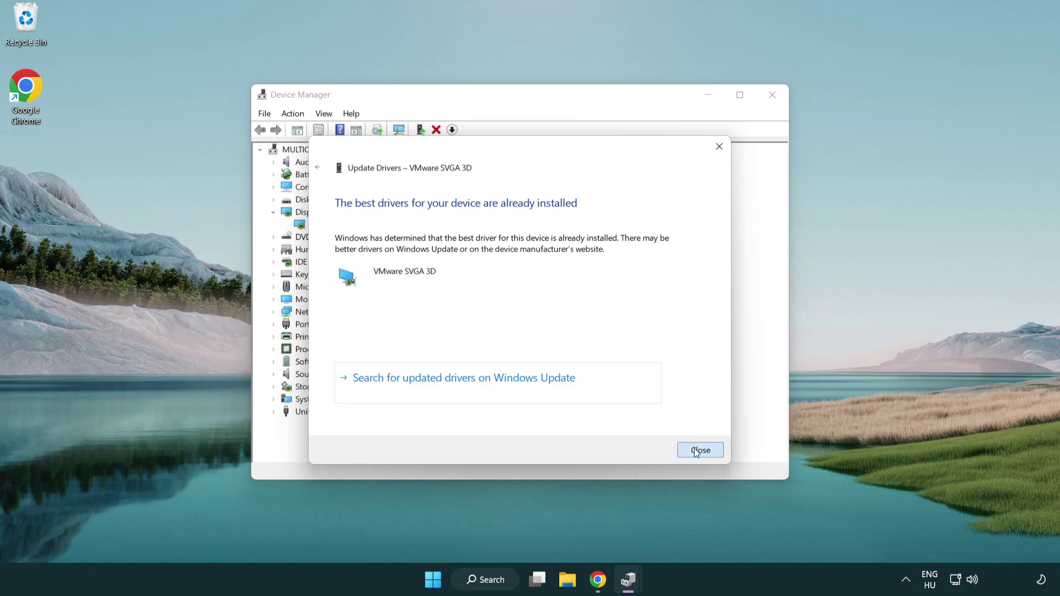
{"action": "left_click", "coordinate": [772, 97]}
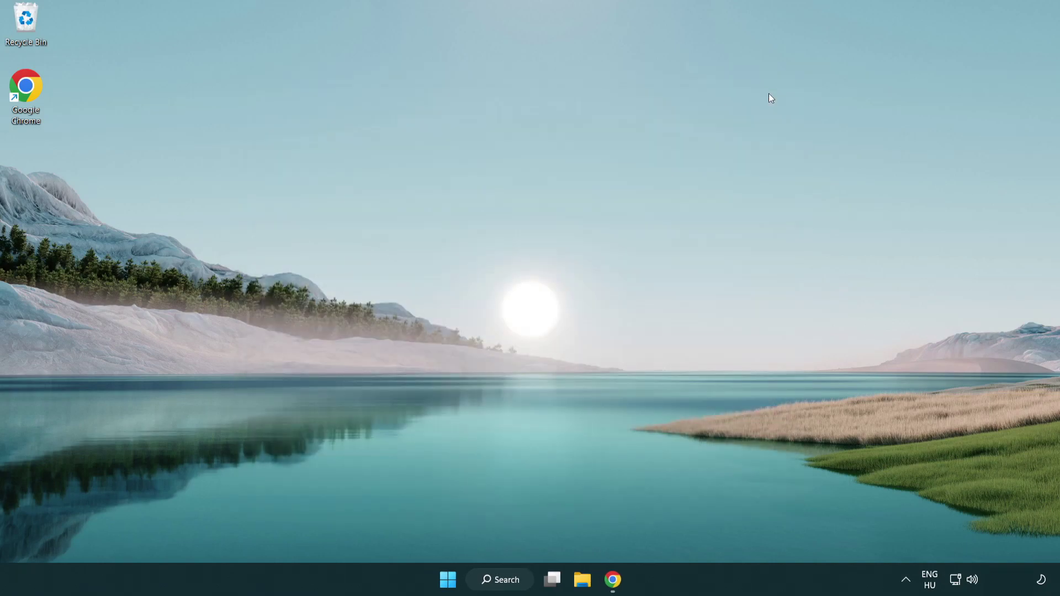
Step: Search 'game mode' and open the Game Mode settings page
{"action": "left_click", "coordinate": [506, 583]}
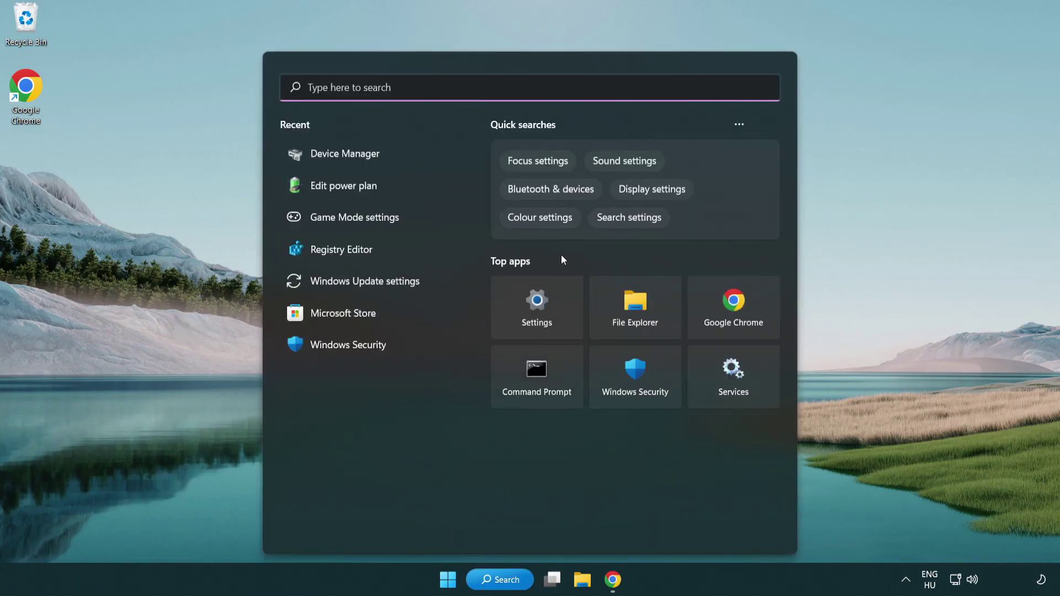
{"action": "type", "text": "gam"}
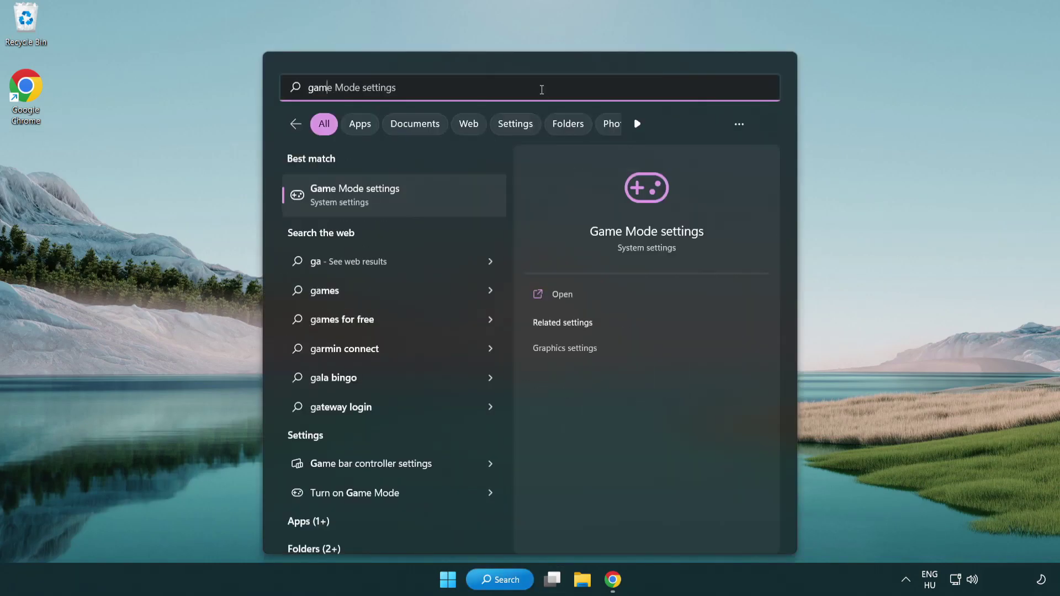
{"action": "type", "text": "e mode"}
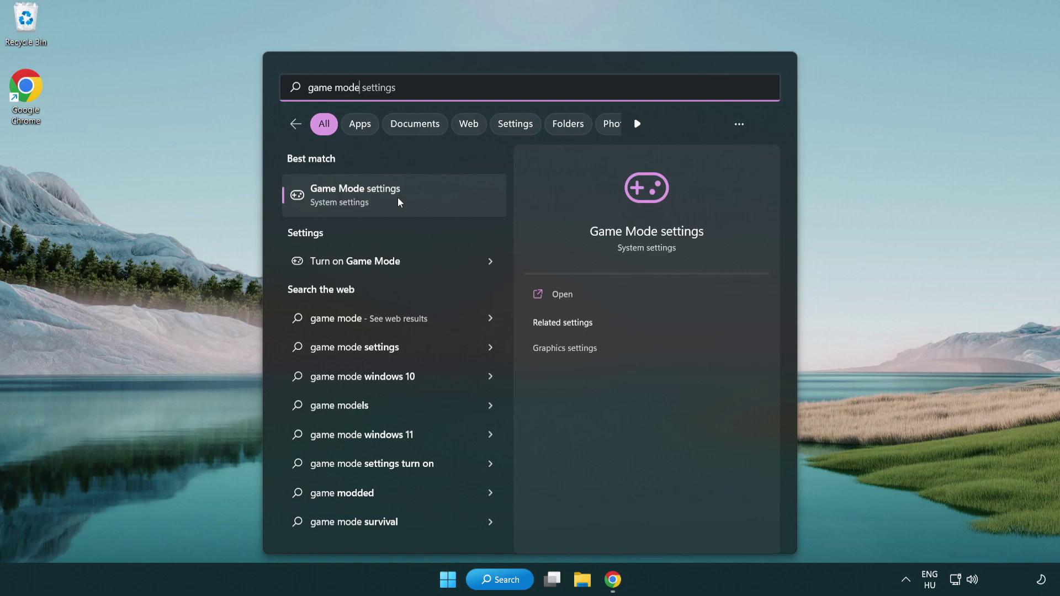
{"action": "left_click", "coordinate": [399, 199]}
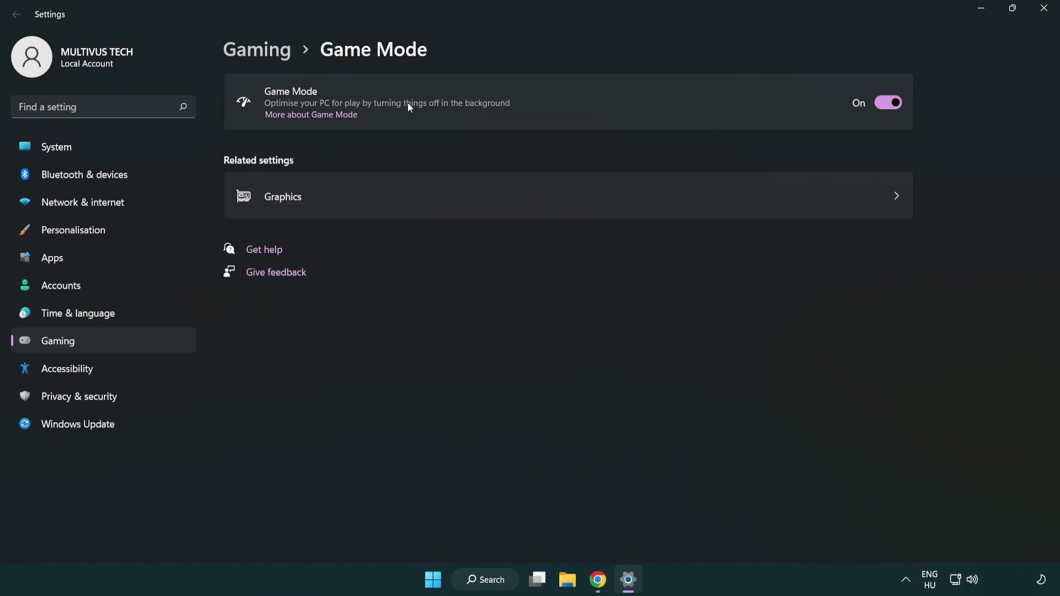
Step: Go from Gaming to the Xbox Game Bar settings, then close Settings
{"action": "left_click", "coordinate": [275, 57]}
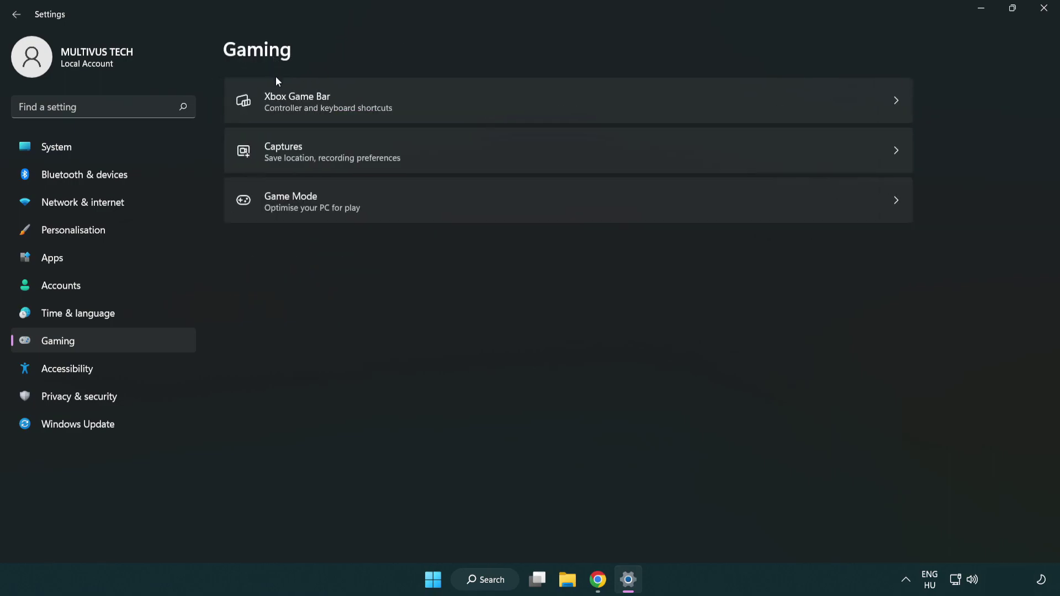
{"action": "left_click", "coordinate": [469, 102]}
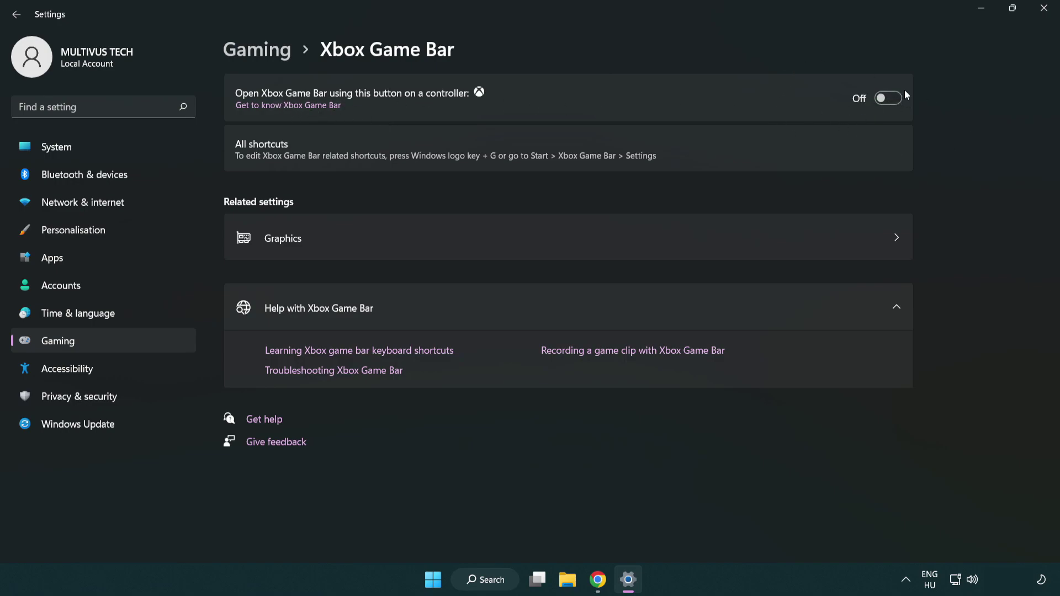
{"action": "left_click", "coordinate": [1045, 15]}
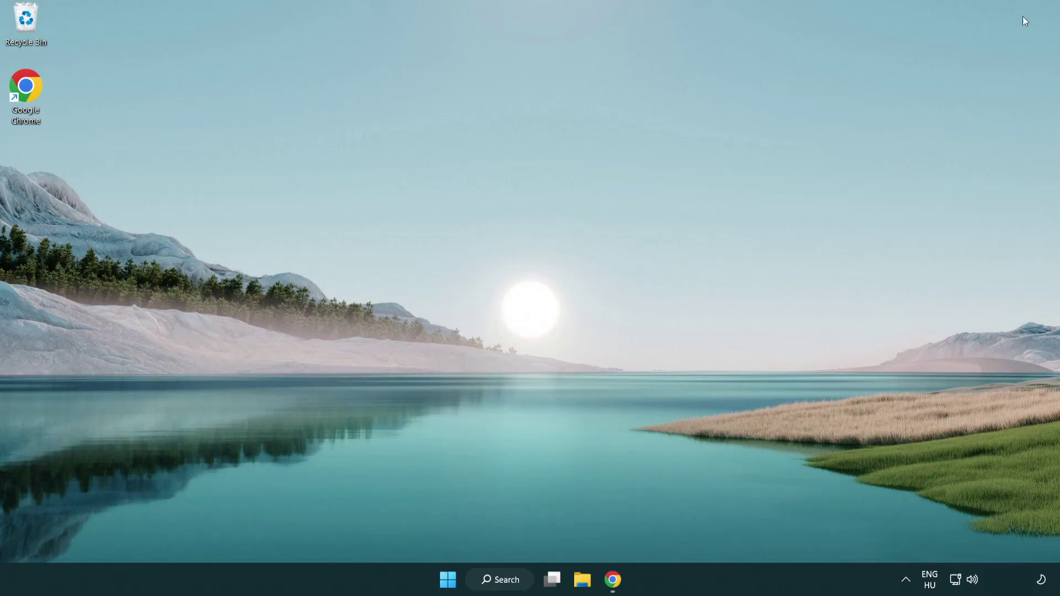
Step: Launch Task Manager from the Start right-click menu and end the Google Chrome process
{"action": "right_click", "coordinate": [449, 580]}
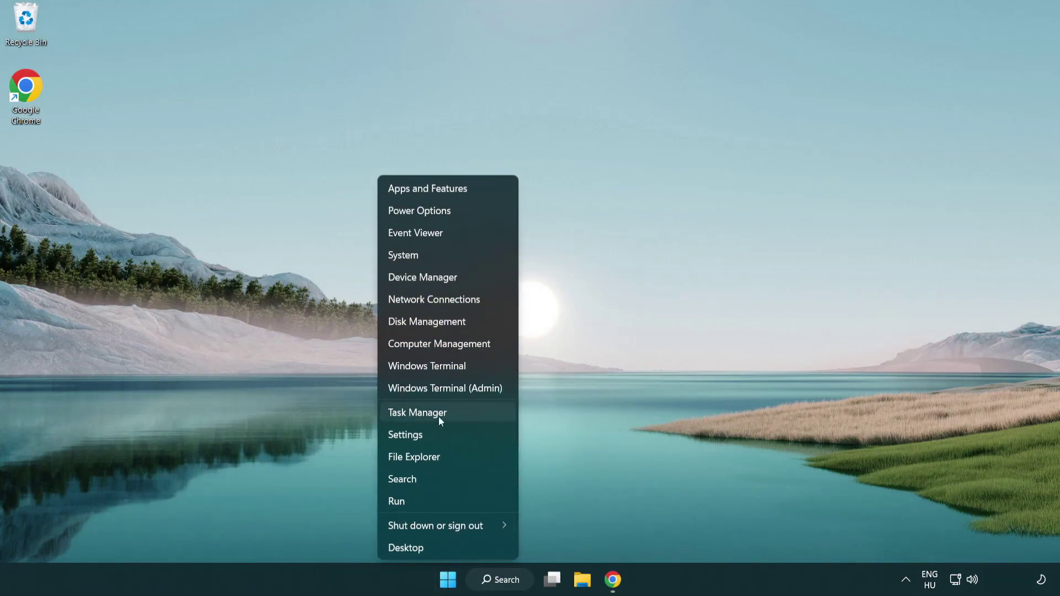
{"action": "left_click", "coordinate": [465, 416]}
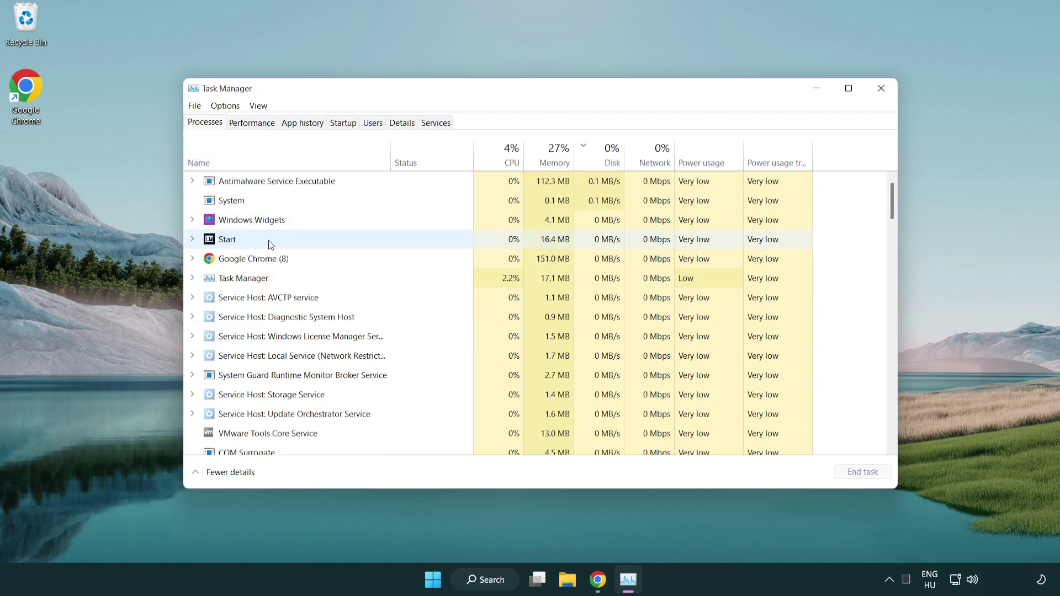
{"action": "left_click", "coordinate": [270, 260]}
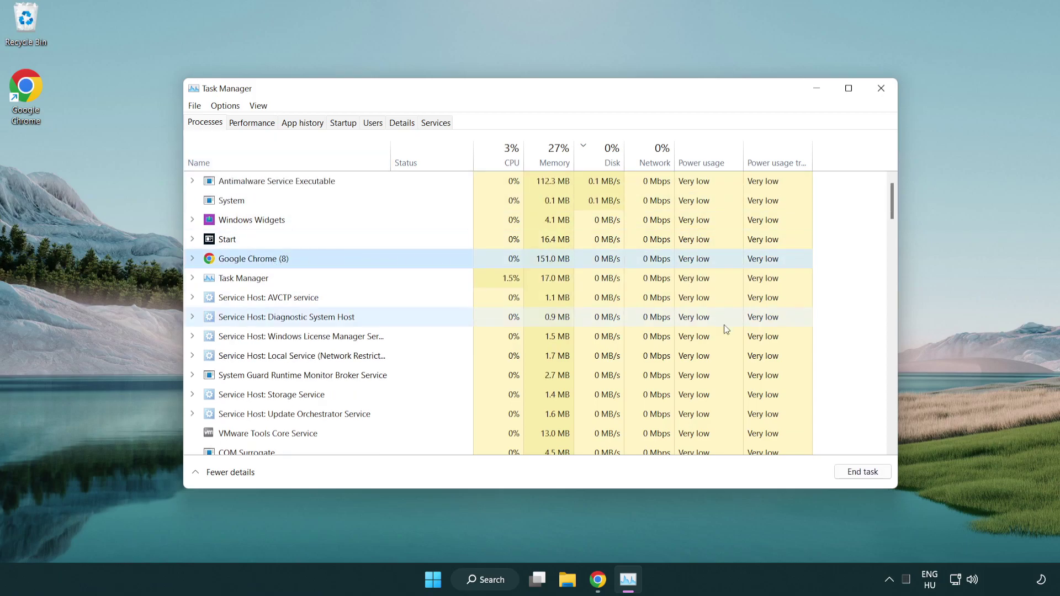
{"action": "left_click", "coordinate": [868, 479]}
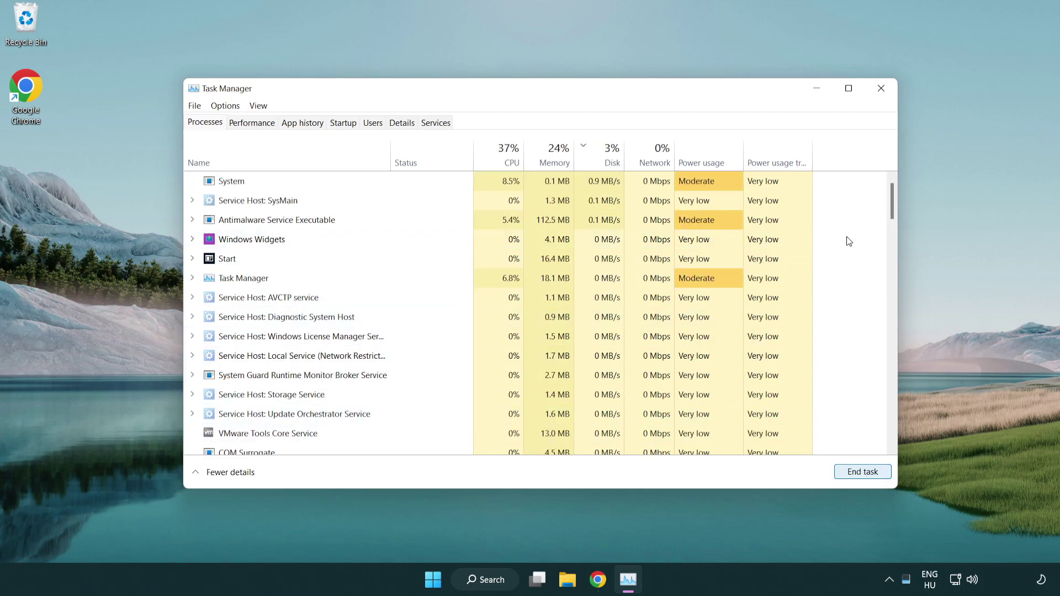
{"action": "mouse_move", "coordinate": [892, 213]}
{"action": "left_mouse_down"}
{"action": "mouse_move", "coordinate": [893, 412]}
{"action": "mouse_move", "coordinate": [886, 189]}
{"action": "left_mouse_up"}
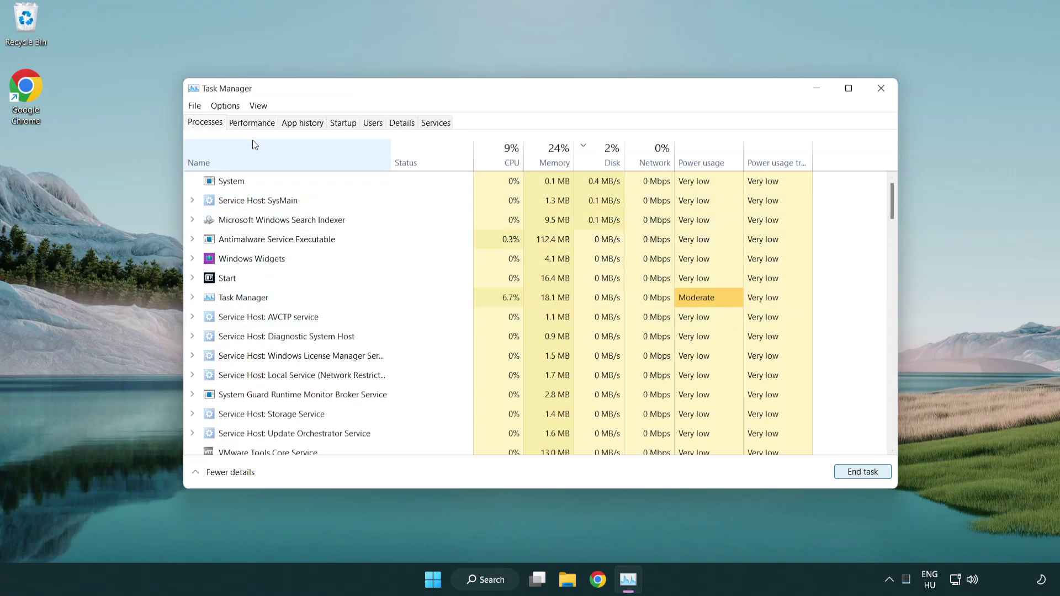
Step: Disable Cortana, Phone Link and Terminal as startup apps, then close Task Manager
{"action": "left_click", "coordinate": [349, 128]}
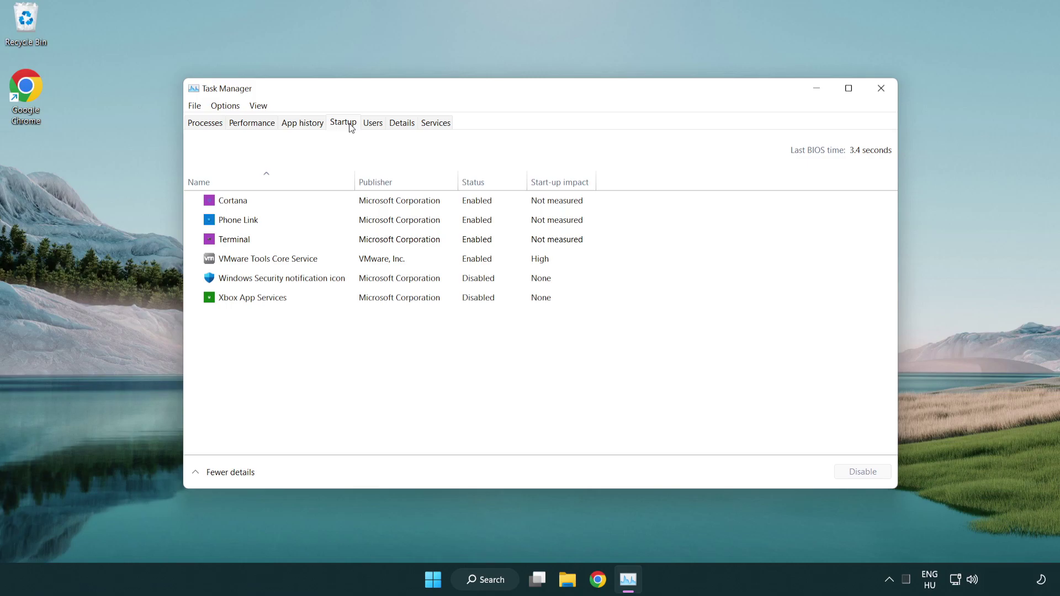
{"action": "left_click", "coordinate": [378, 204]}
{"action": "left_click", "coordinate": [863, 471]}
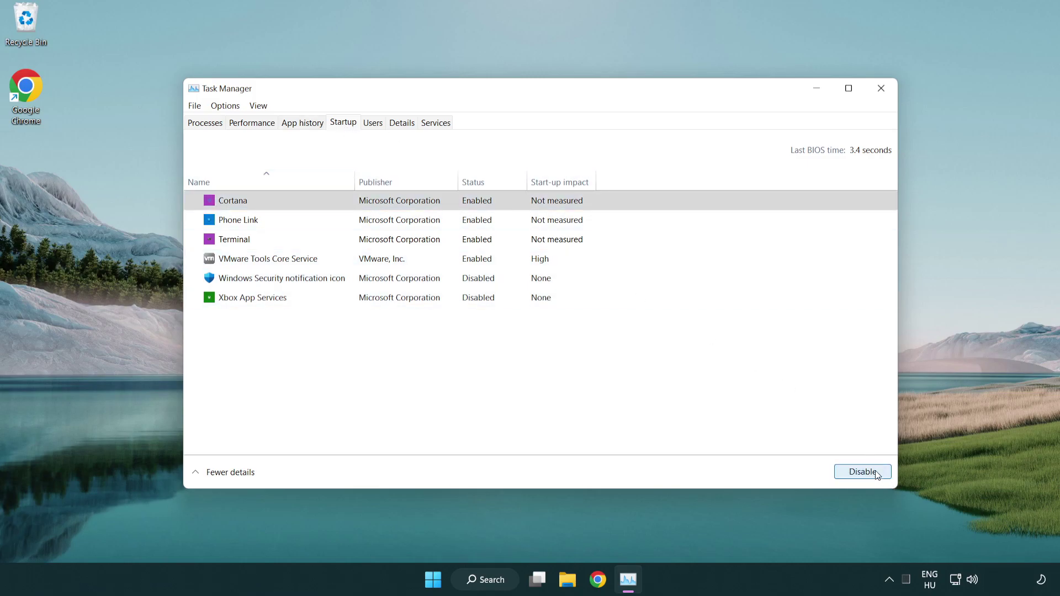
{"action": "left_click", "coordinate": [423, 221]}
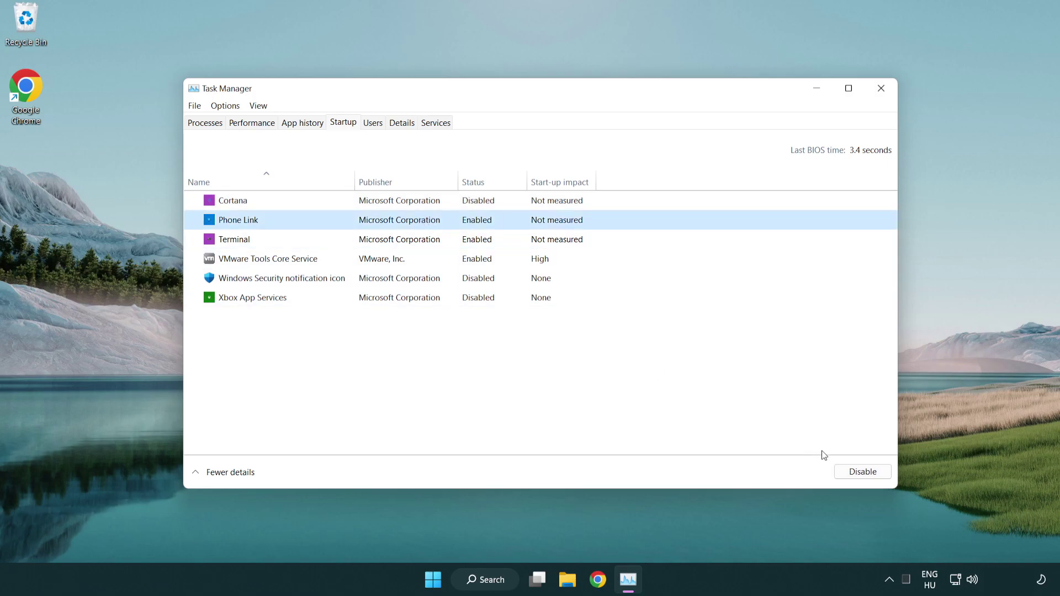
{"action": "left_click", "coordinate": [862, 473]}
{"action": "left_click", "coordinate": [360, 244]}
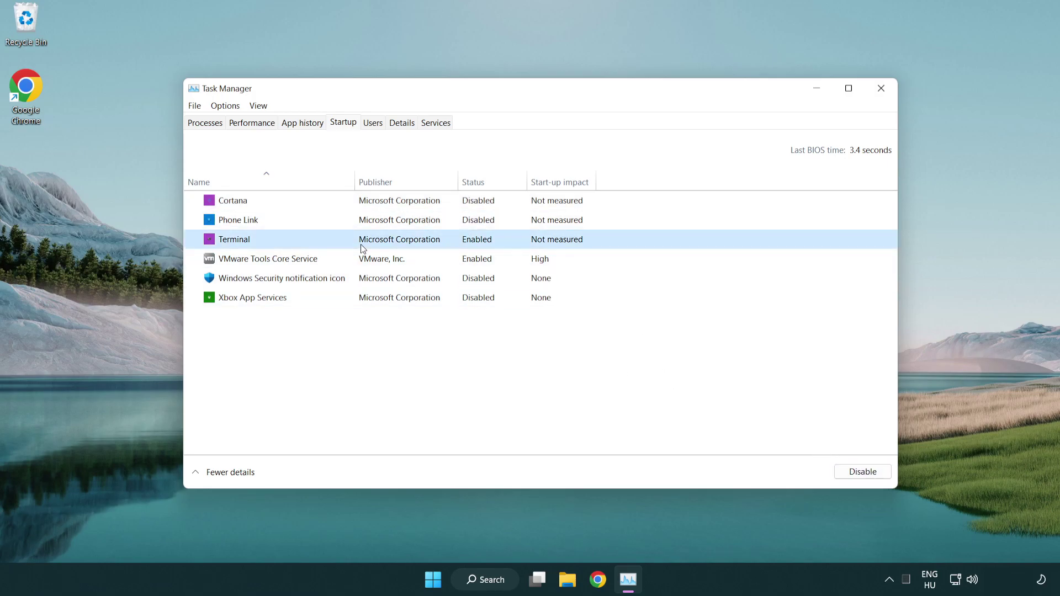
{"action": "left_click", "coordinate": [883, 476]}
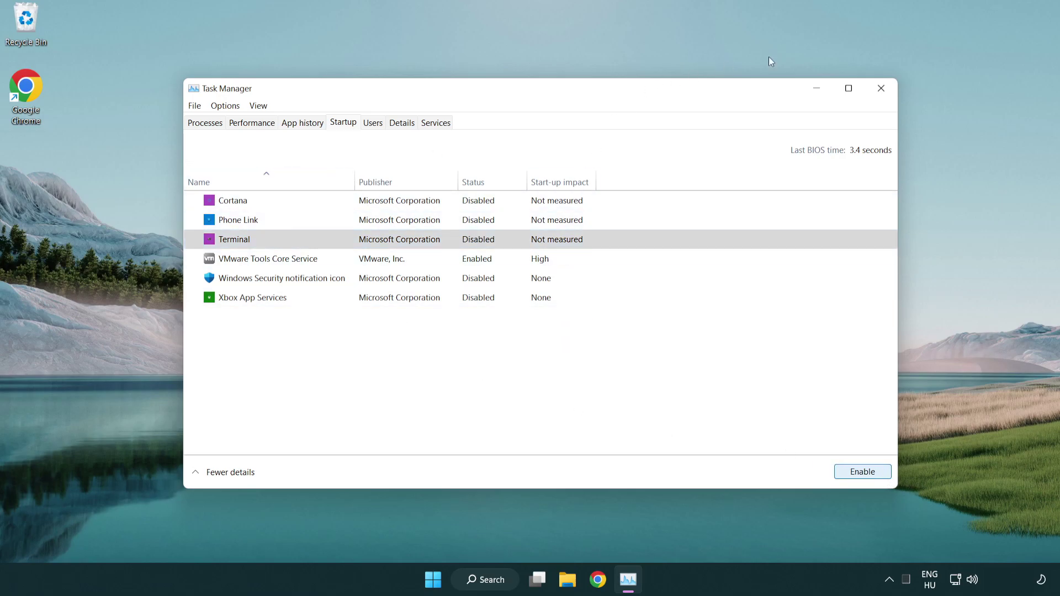
{"action": "left_click", "coordinate": [886, 94]}
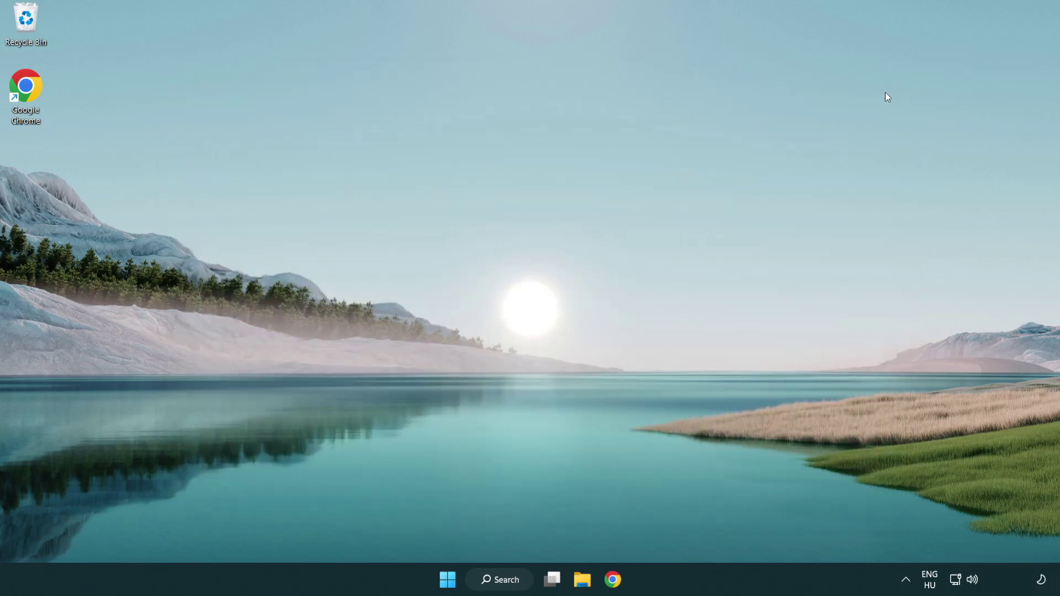
Step: Reach Windows Update via a search for 'update', check for updates, then close Settings
{"action": "left_click", "coordinate": [502, 579]}
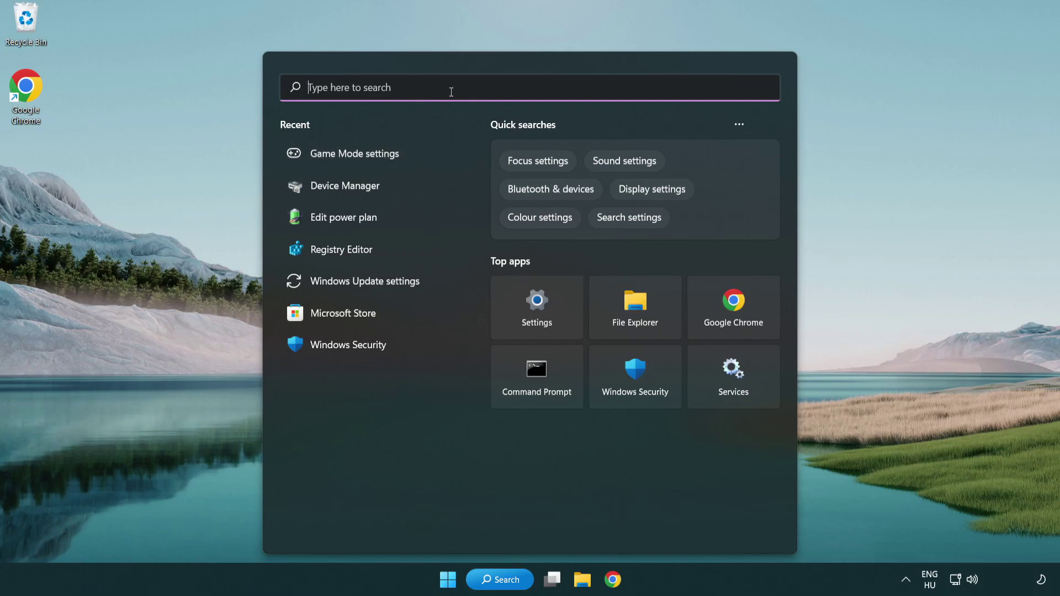
{"action": "type", "text": "update"}
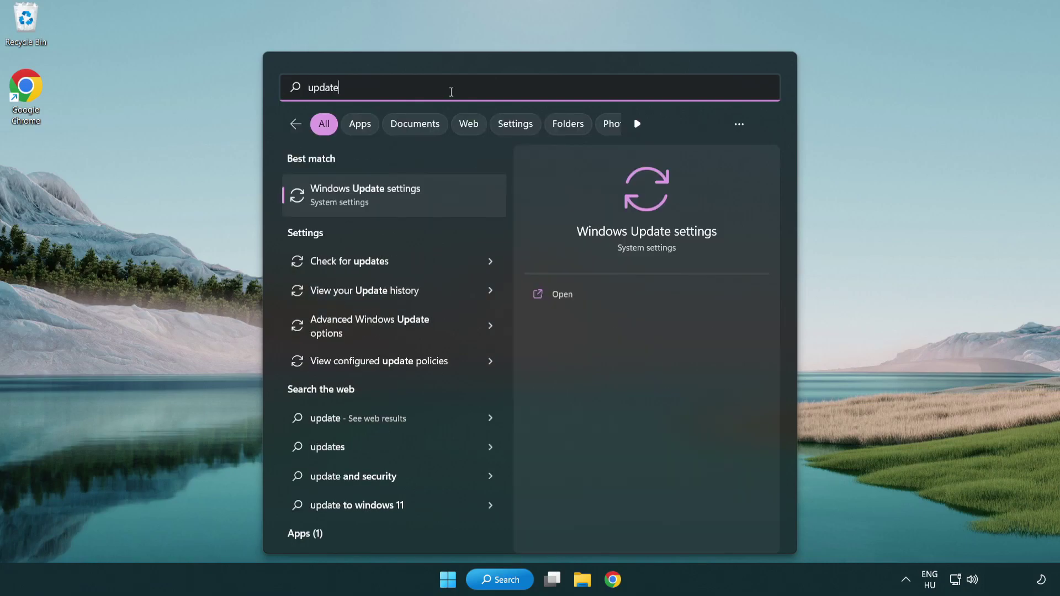
{"action": "left_click", "coordinate": [411, 206]}
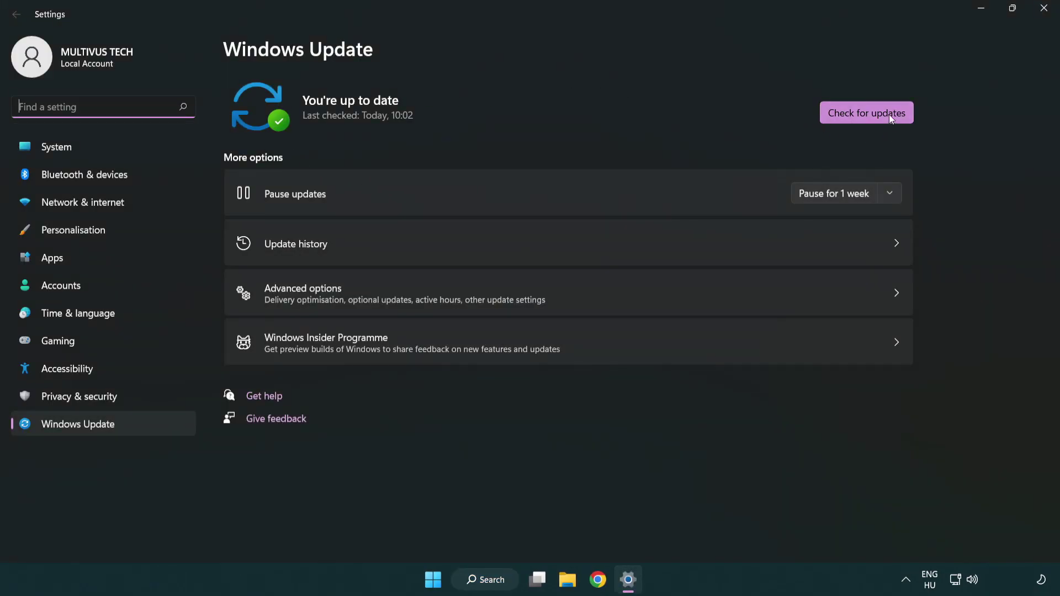
{"action": "left_click", "coordinate": [873, 114]}
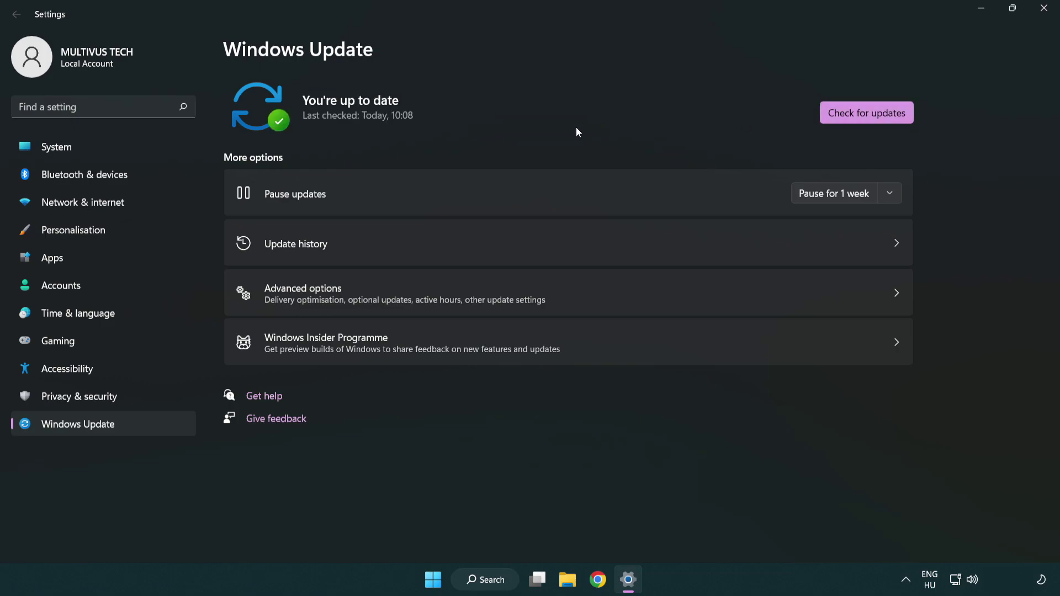
{"action": "left_click", "coordinate": [1044, 9]}
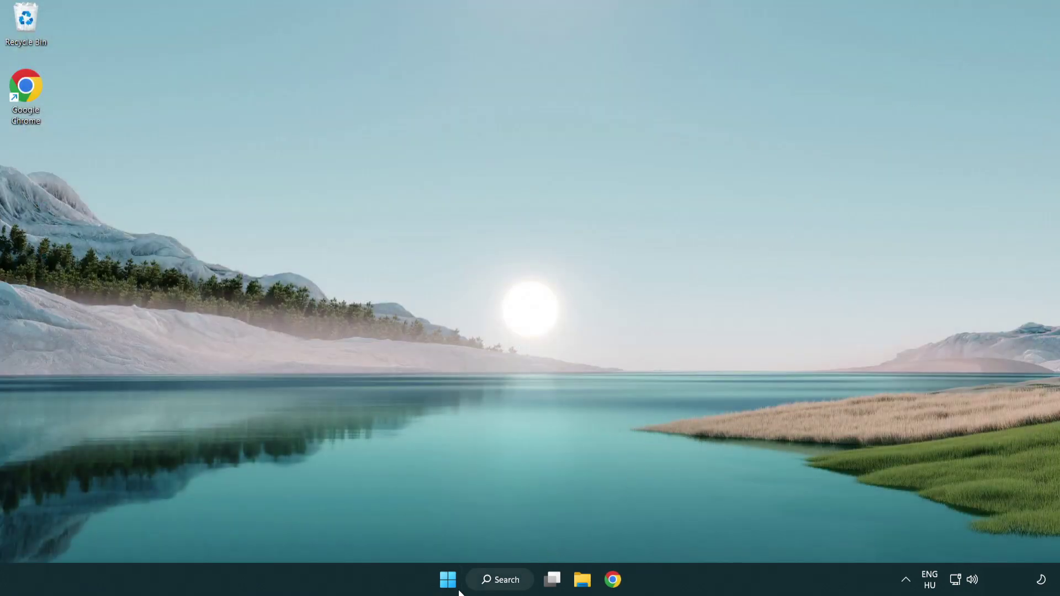
Step: In regedit, navigate to HKEY_CURRENT_USER\System\GameConfigStore and select GameDVR_Enabled
{"action": "left_click", "coordinate": [500, 580]}
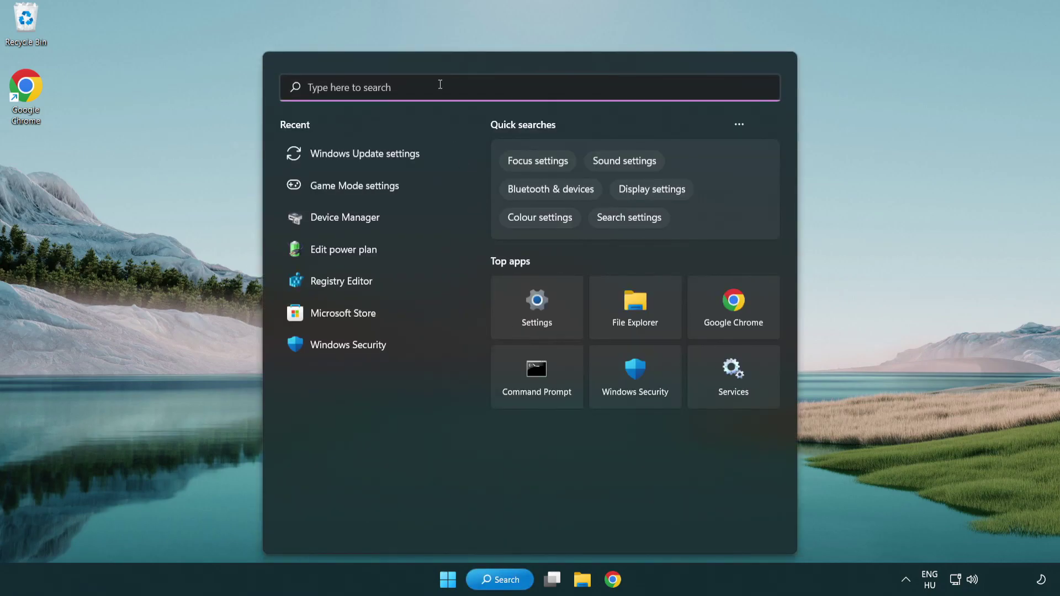
{"action": "type", "text": "regedit"}
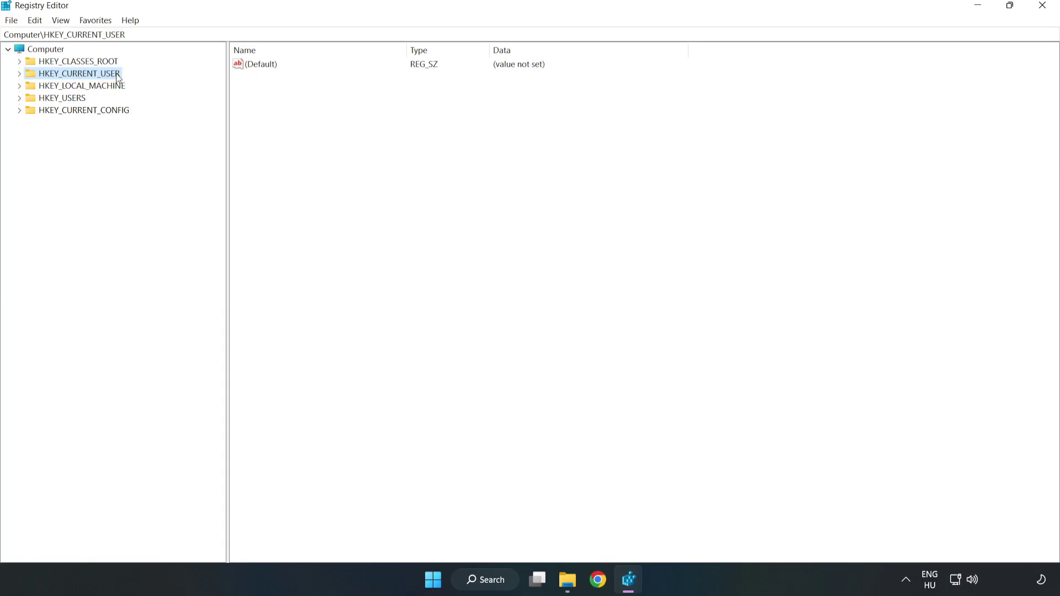
{"action": "left_click", "coordinate": [20, 74]}
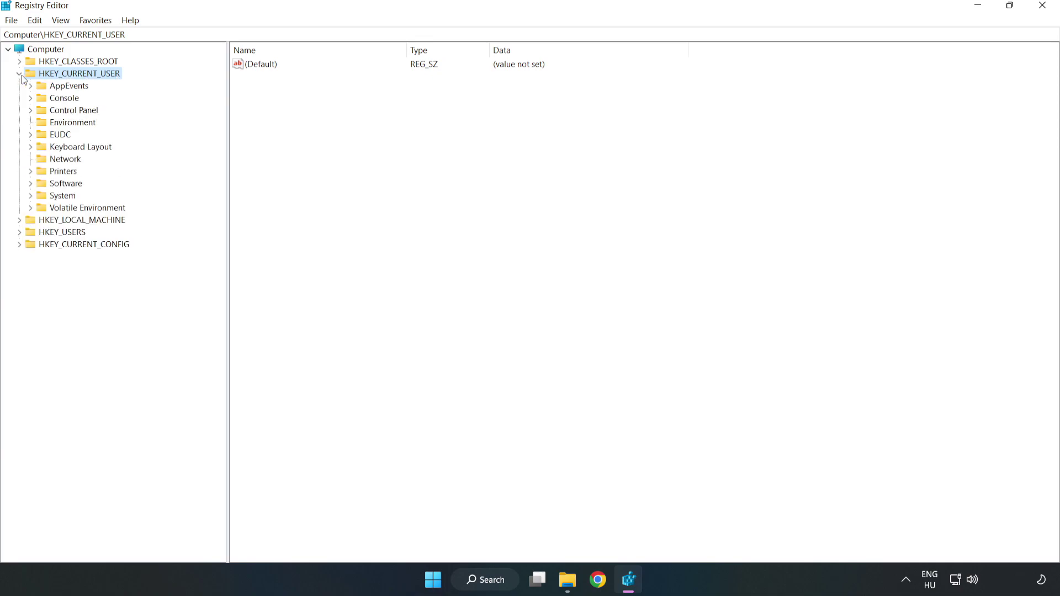
{"action": "left_click", "coordinate": [30, 197]}
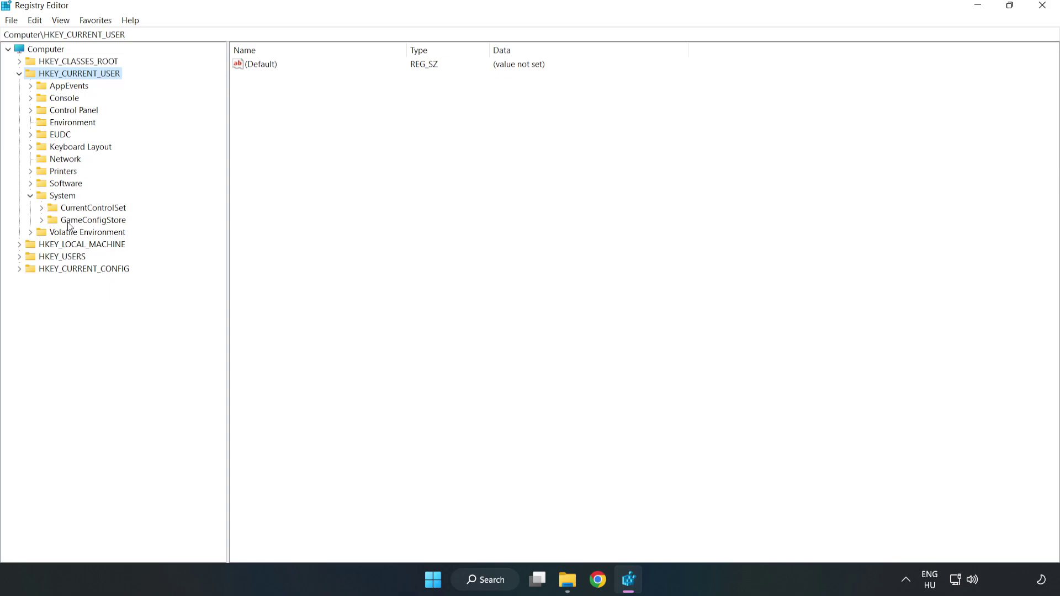
{"action": "left_click", "coordinate": [88, 224]}
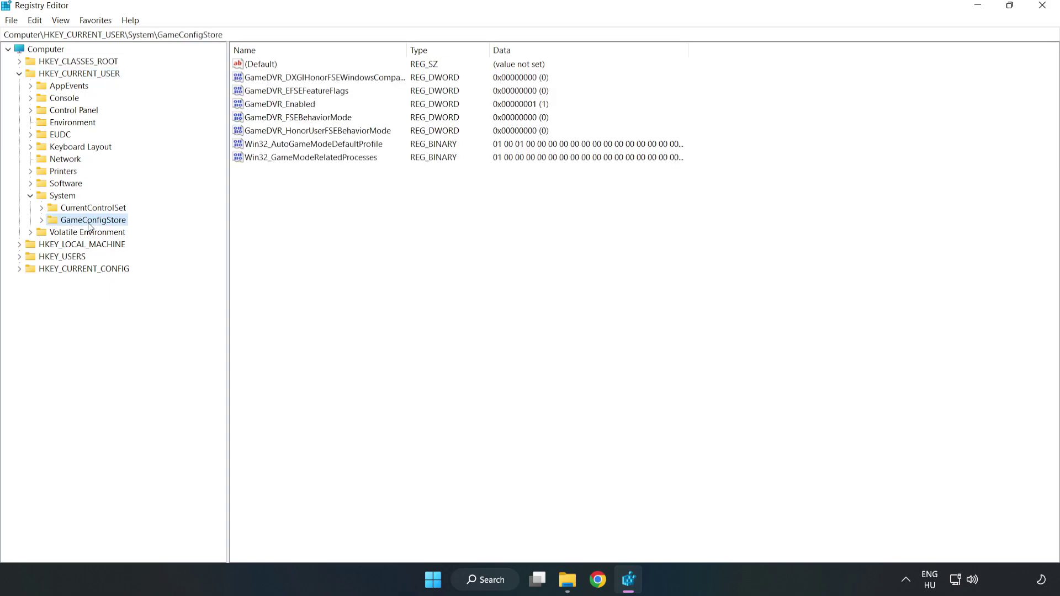
{"action": "left_click", "coordinate": [256, 108]}
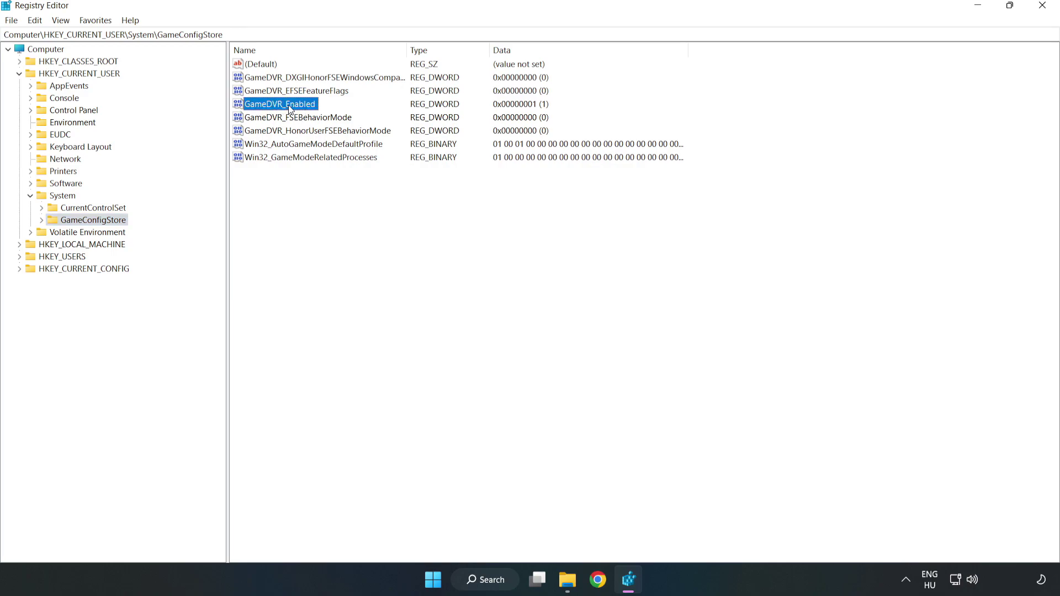
Step: Change GameDVR_Enabled's value data from 1 to 0 and save it
{"action": "right_click", "coordinate": [290, 109]}
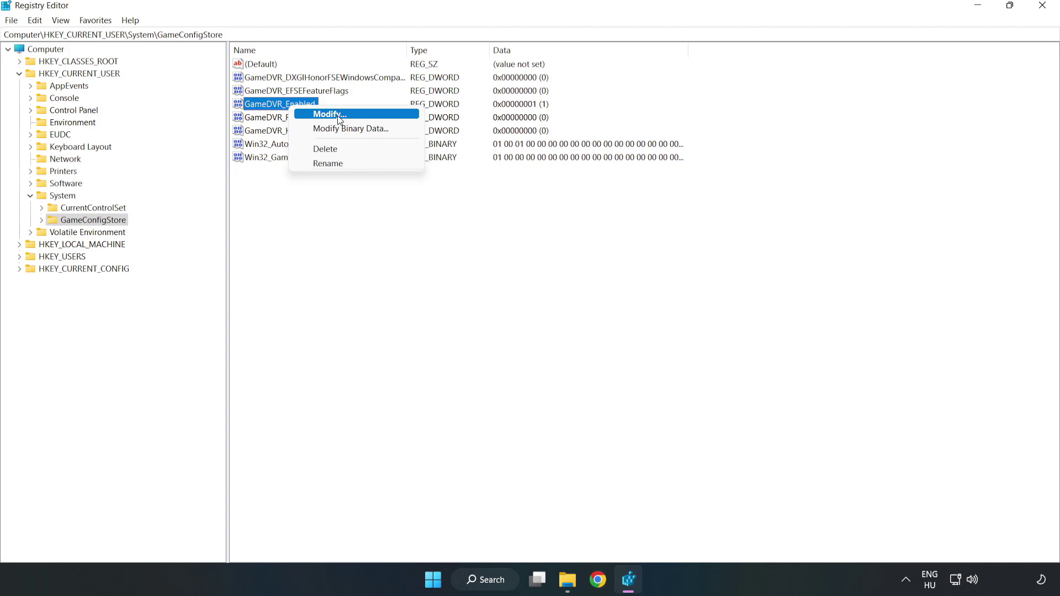
{"action": "left_click", "coordinate": [338, 116]}
{"action": "left_click_drag", "start_coordinate": [271, 103], "coordinate": [595, 227]}
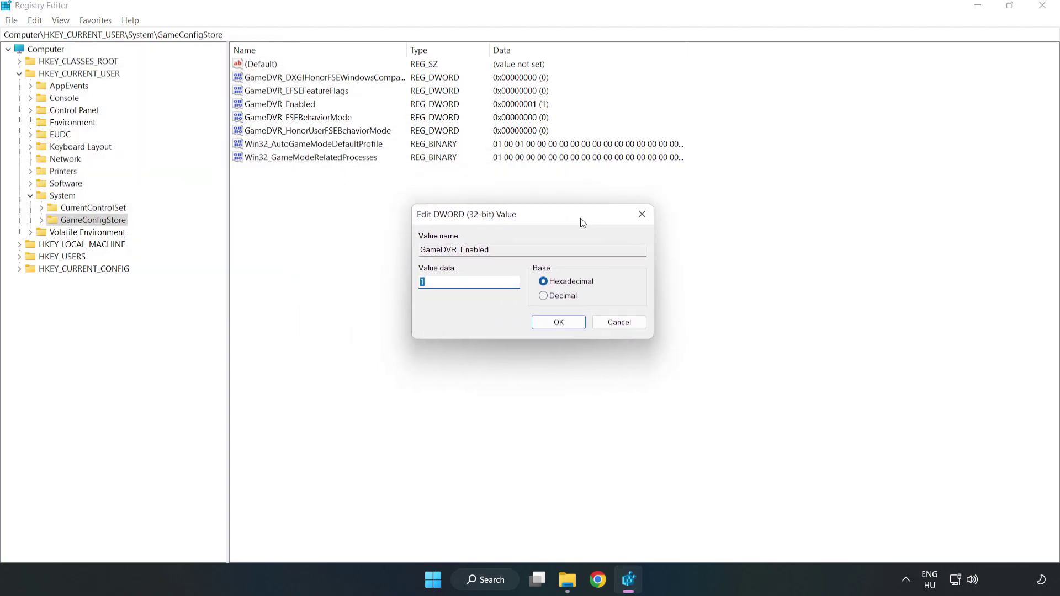
{"action": "left_click", "coordinate": [443, 289]}
{"action": "double_click", "coordinate": [442, 290]}
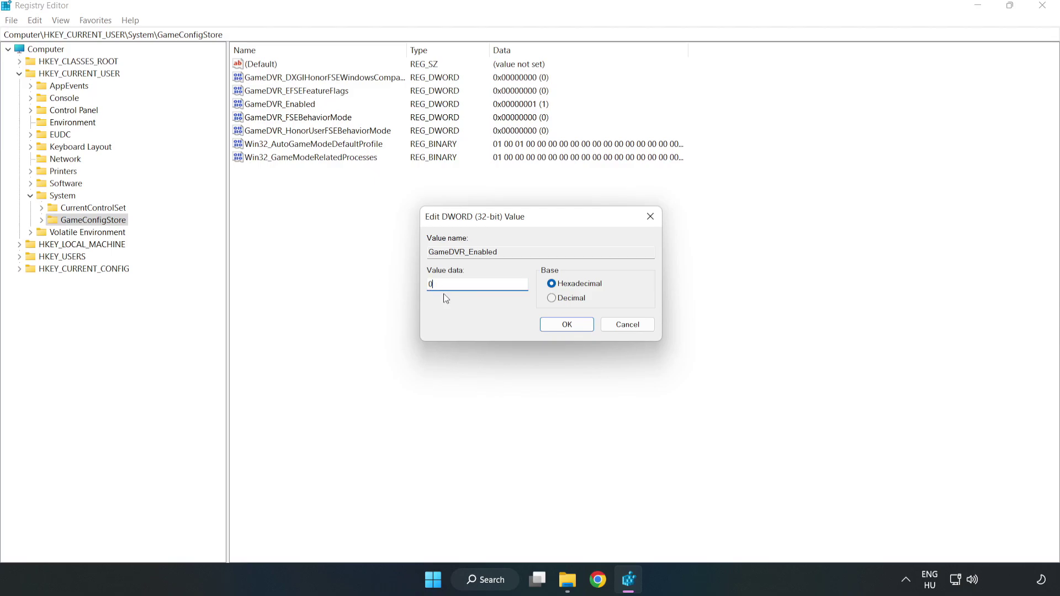
{"action": "type", "text": "0"}
{"action": "left_click", "coordinate": [567, 325]}
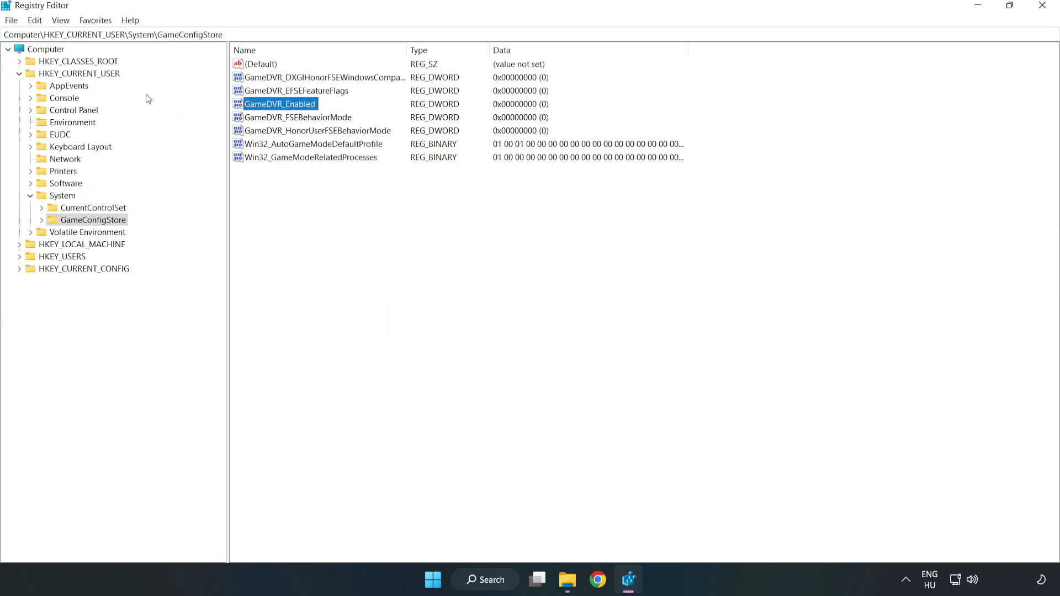
{"action": "left_click", "coordinate": [20, 73]}
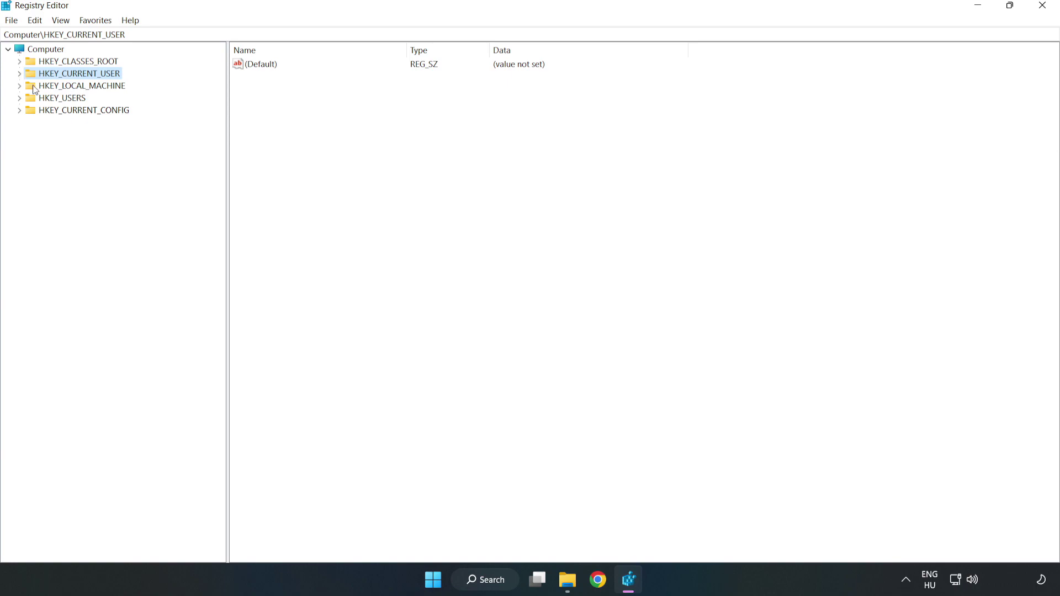
Step: Browse to HKLM\SOFTWARE\Microsoft\PolicyManager\default\ApplicationManagement\AllowGameDVR to display its values
{"action": "double_click", "coordinate": [26, 86]}
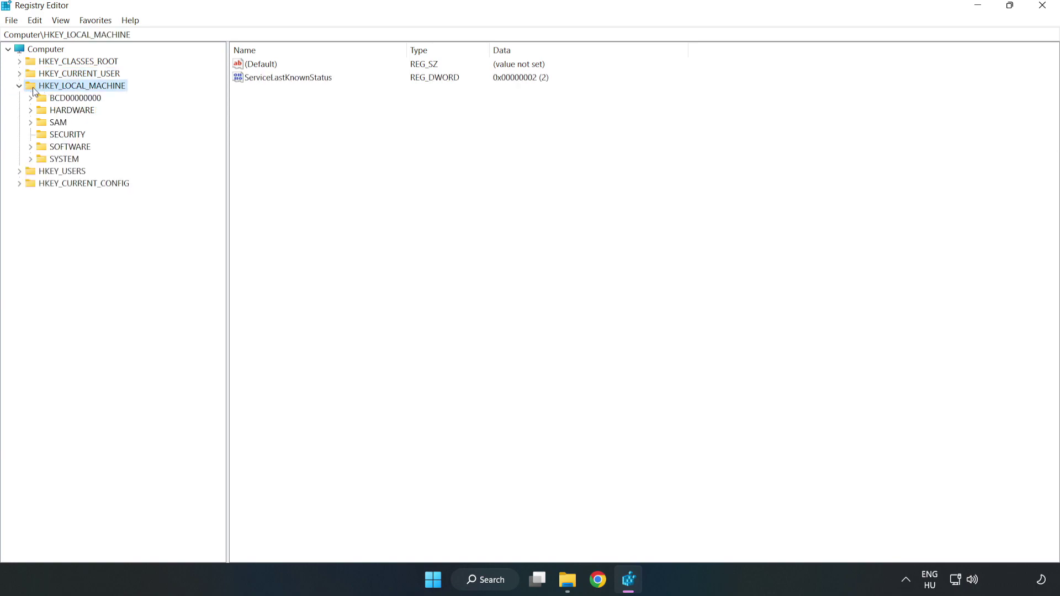
{"action": "left_click", "coordinate": [30, 147]}
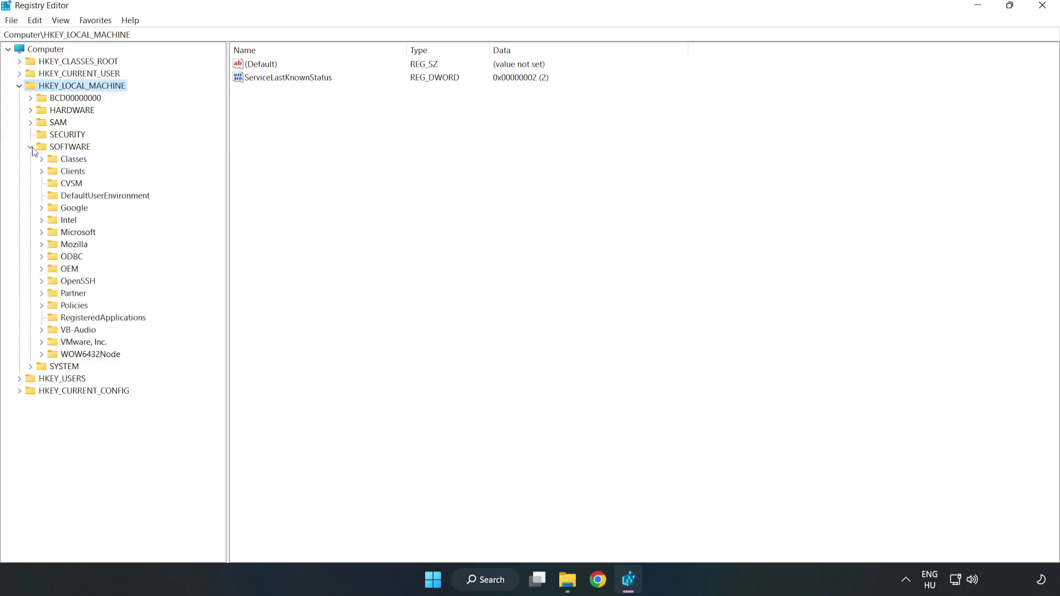
{"action": "left_click", "coordinate": [42, 234]}
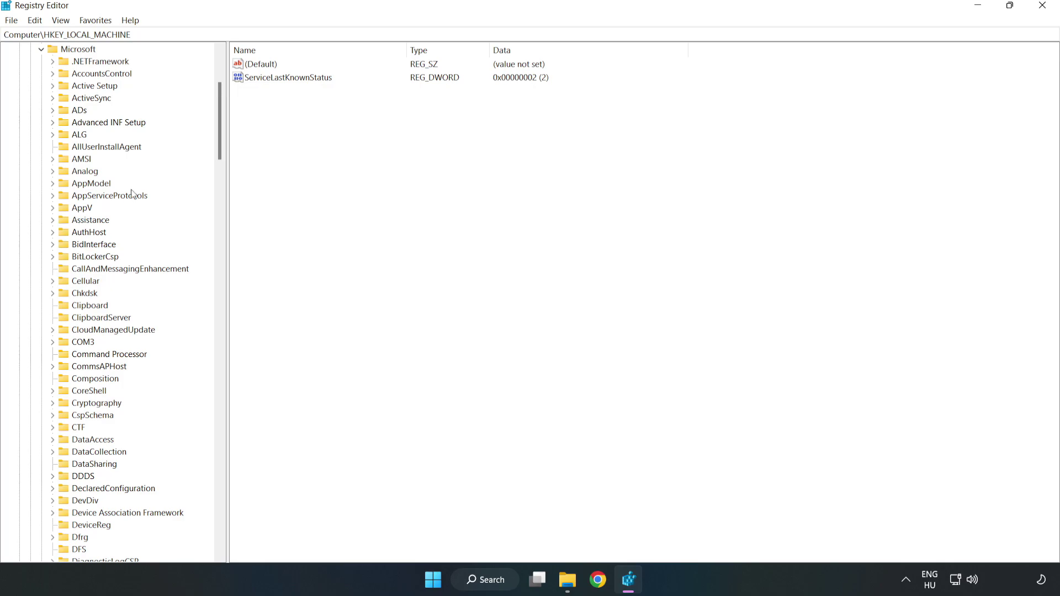
{"action": "mouse_move", "coordinate": [218, 141]}
{"action": "left_mouse_down"}
{"action": "mouse_move", "coordinate": [240, 400]}
{"action": "mouse_move", "coordinate": [237, 388]}
{"action": "left_mouse_up"}
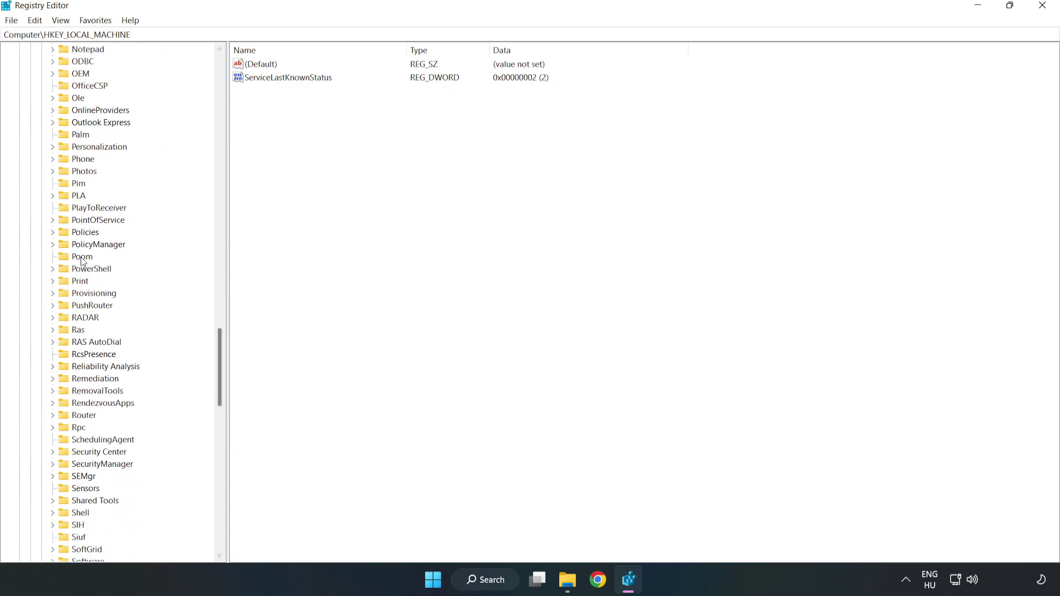
{"action": "left_click", "coordinate": [52, 245]}
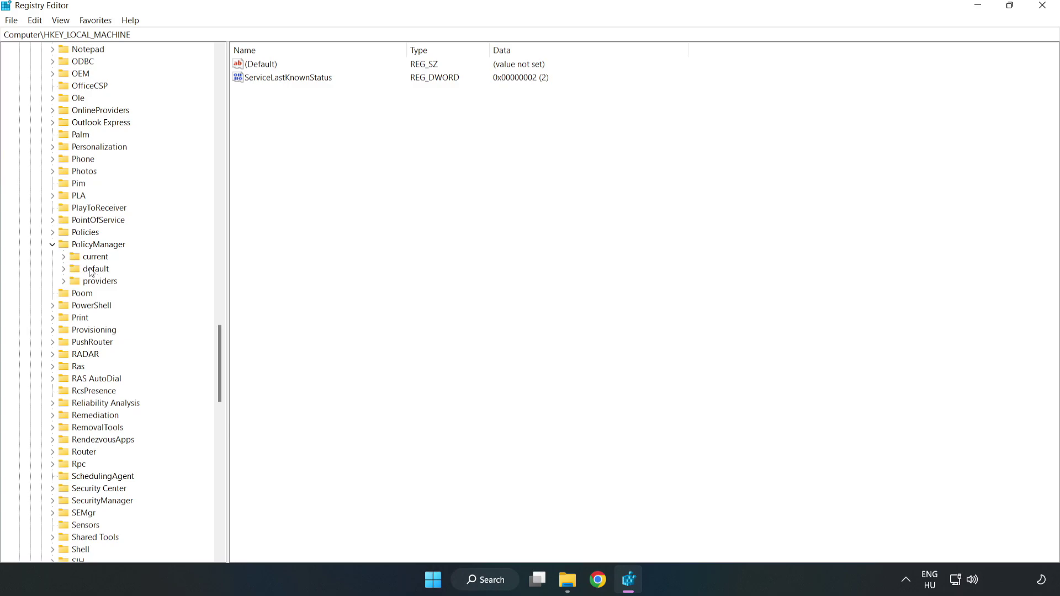
{"action": "left_click", "coordinate": [64, 270]}
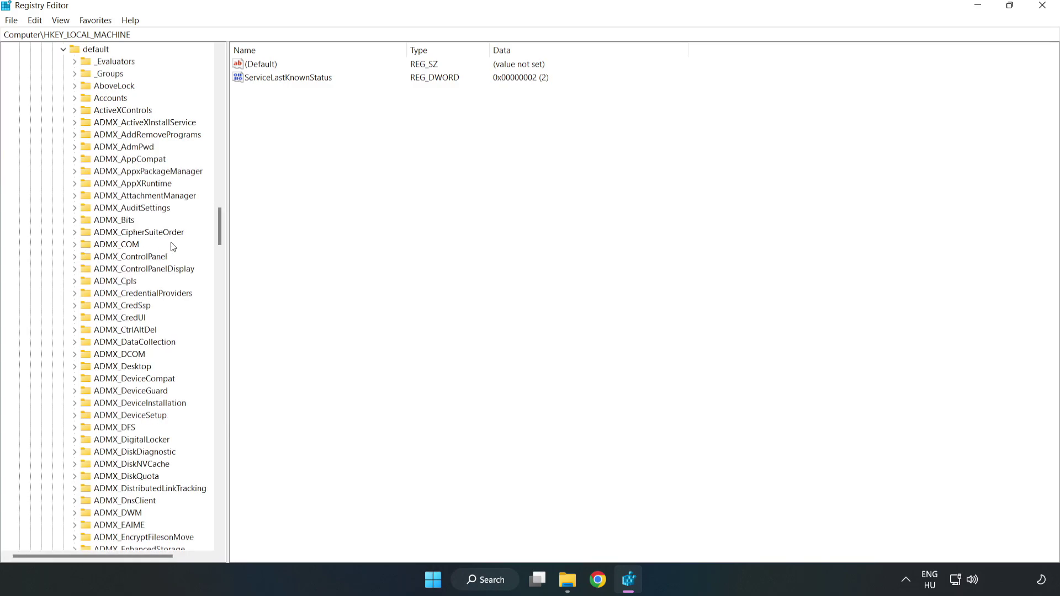
{"action": "left_click_drag", "start_coordinate": [220, 226], "coordinate": [217, 354]}
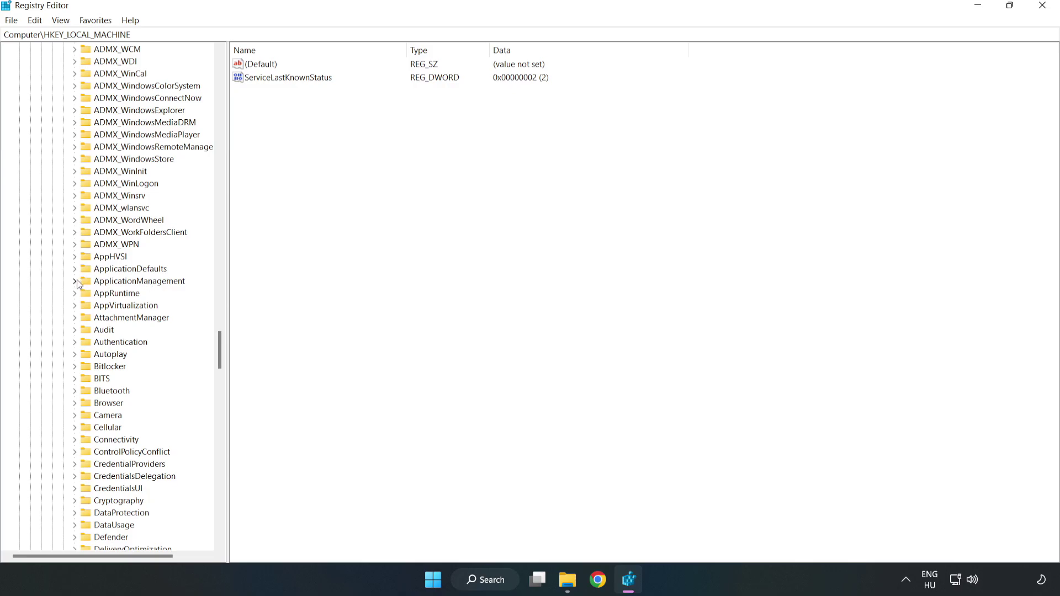
{"action": "left_click", "coordinate": [76, 281]}
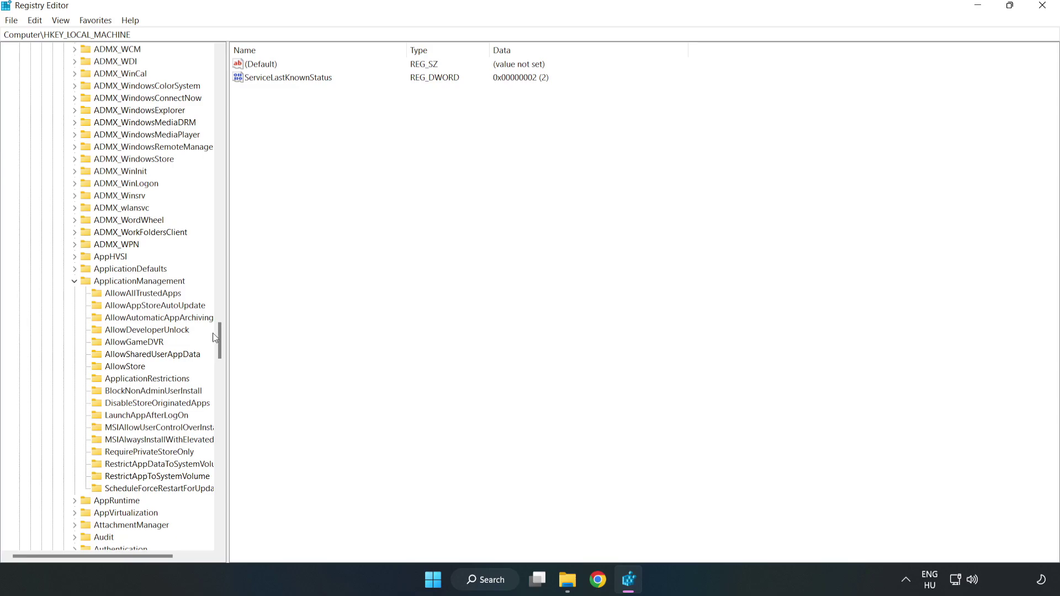
{"action": "left_click", "coordinate": [123, 344]}
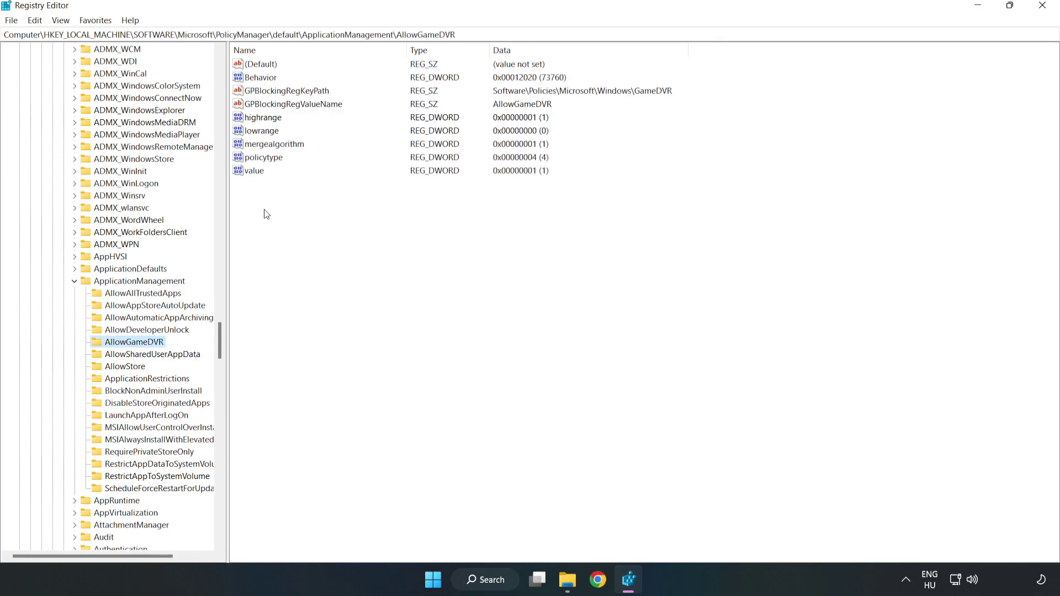
Step: Change AllowGameDVR's value data from 1 to 0 and close Registry Editor
{"action": "left_click", "coordinate": [248, 172]}
{"action": "right_click", "coordinate": [260, 176]}
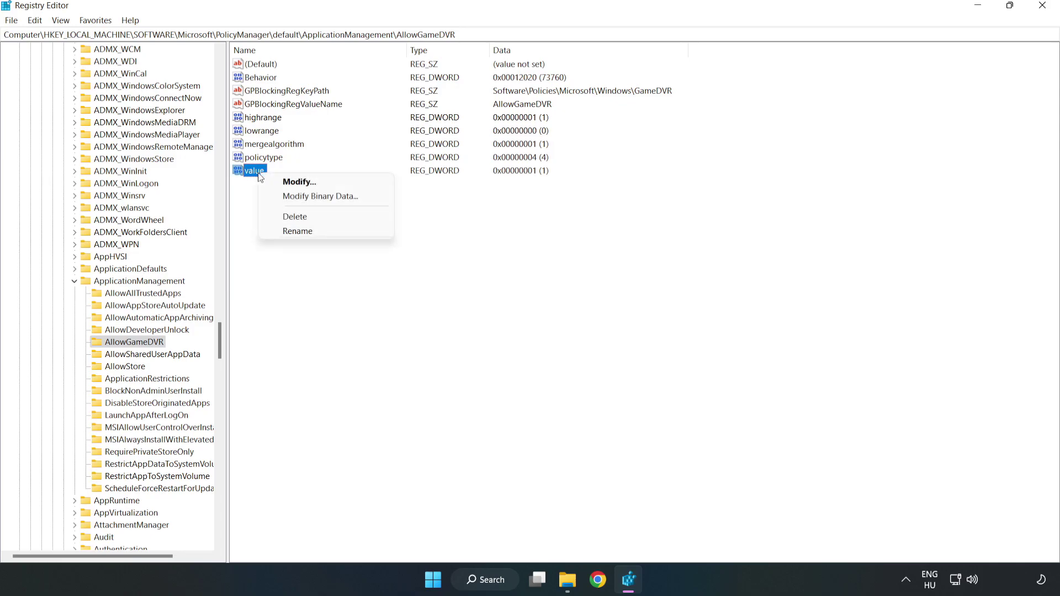
{"action": "left_click", "coordinate": [306, 187]}
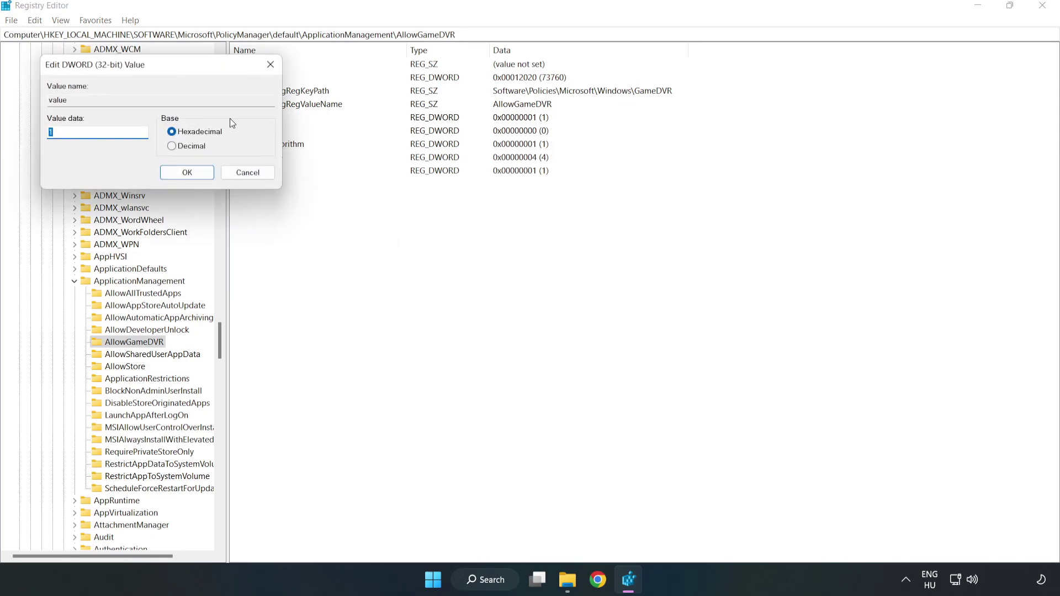
{"action": "mouse_move", "coordinate": [195, 70]}
{"action": "left_mouse_down"}
{"action": "mouse_move", "coordinate": [540, 227]}
{"action": "mouse_move", "coordinate": [527, 226]}
{"action": "left_mouse_up"}
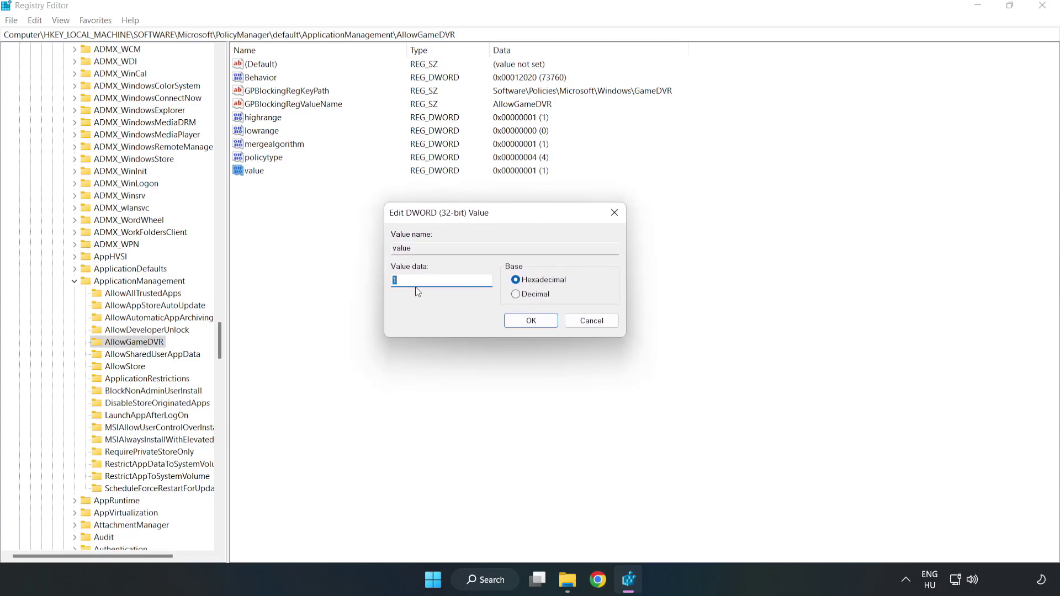
{"action": "type", "text": "0"}
{"action": "left_click", "coordinate": [517, 322]}
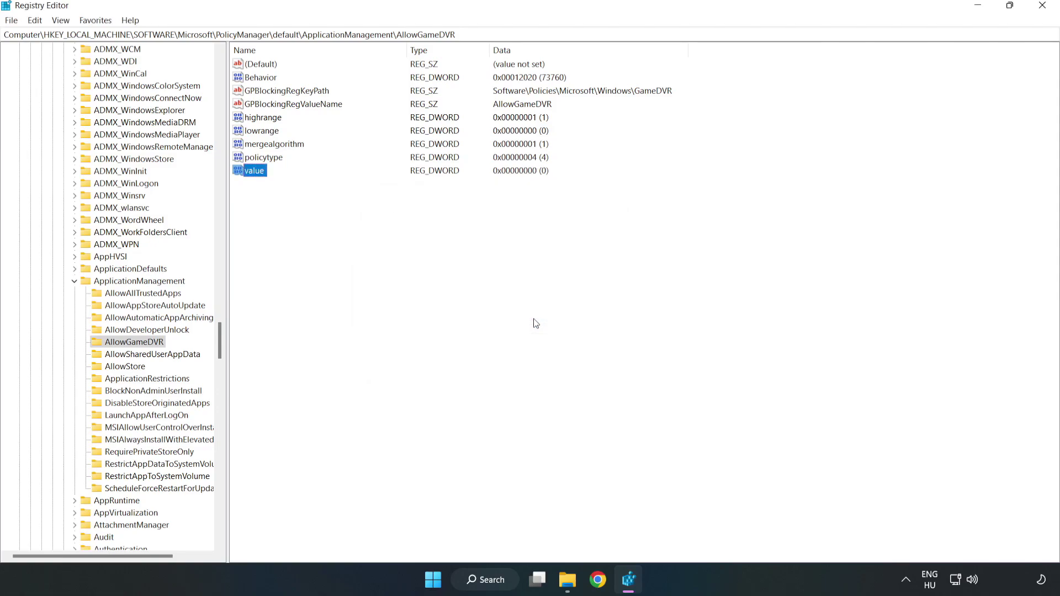
{"action": "left_click", "coordinate": [1043, 7]}
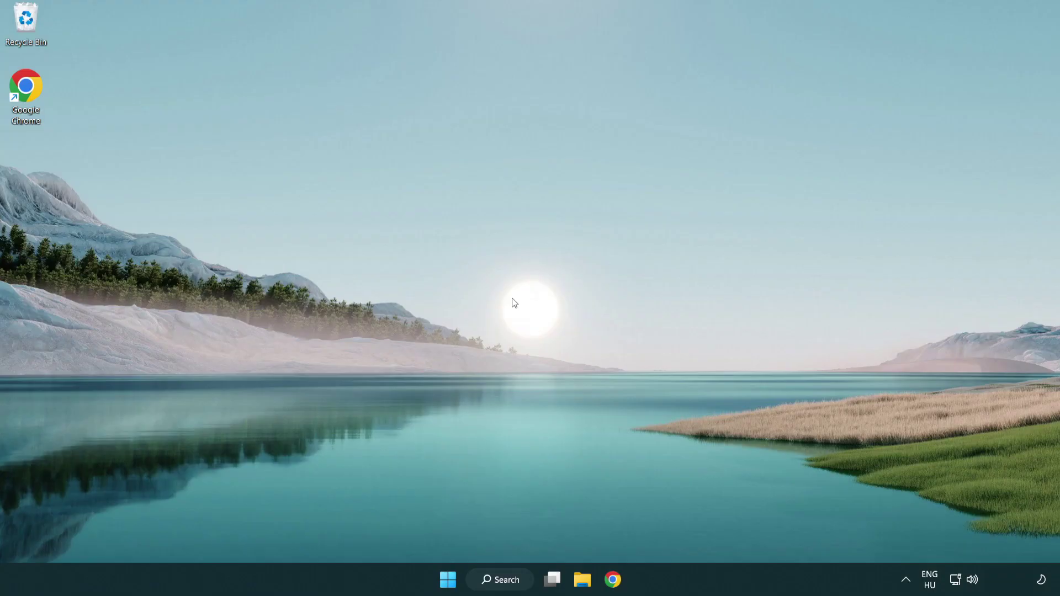
Step: Launch Chrome and download dxwebsetup.exe from the DirectX End-User Runtime Web Installer page
{"action": "left_click", "coordinate": [618, 585]}
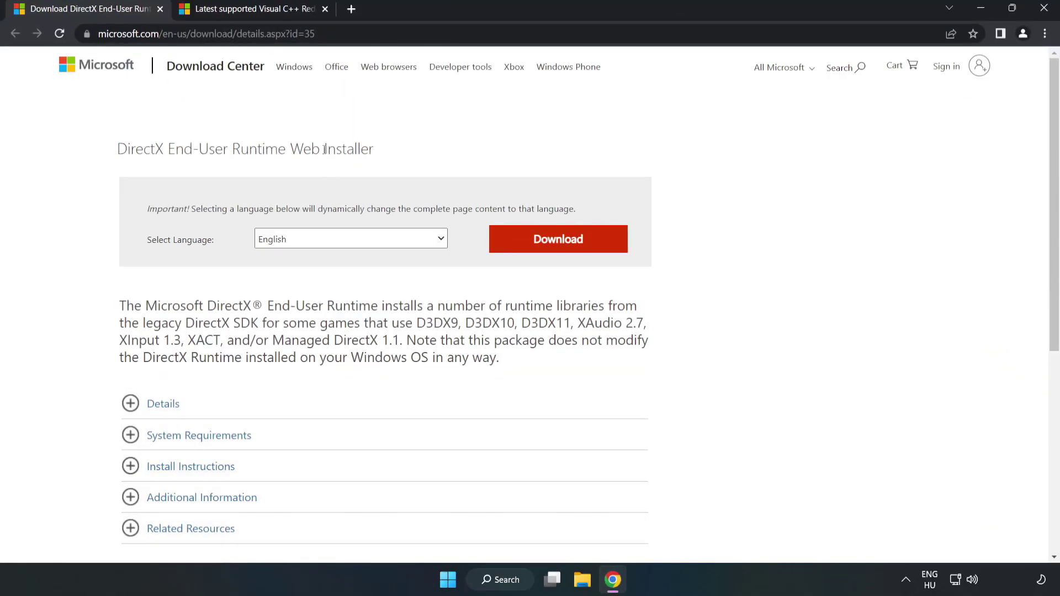
{"action": "left_click_drag", "start_coordinate": [316, 34], "coordinate": [141, 33]}
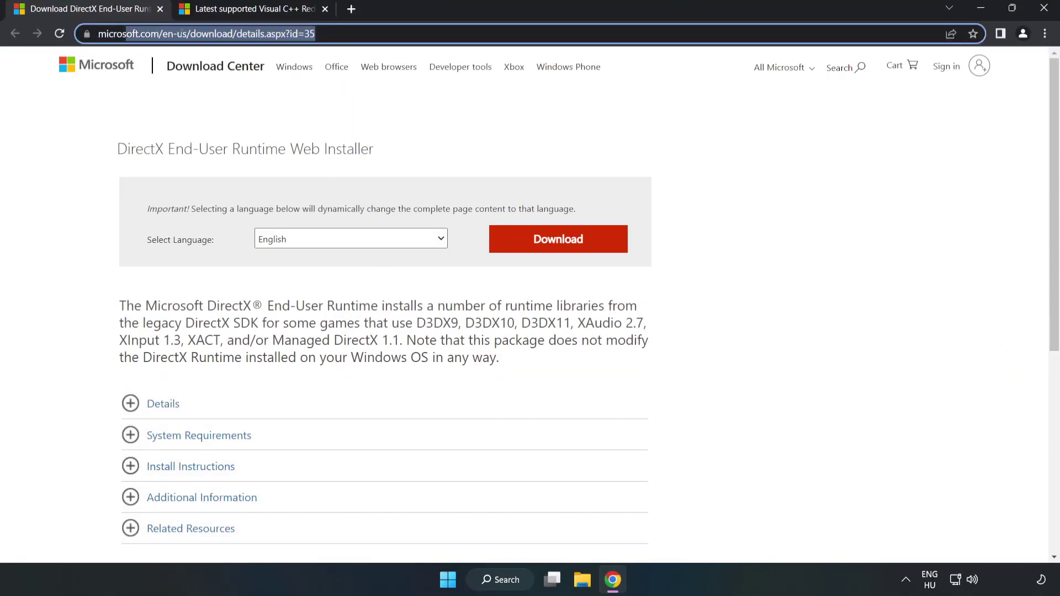
{"action": "left_click", "coordinate": [429, 131]}
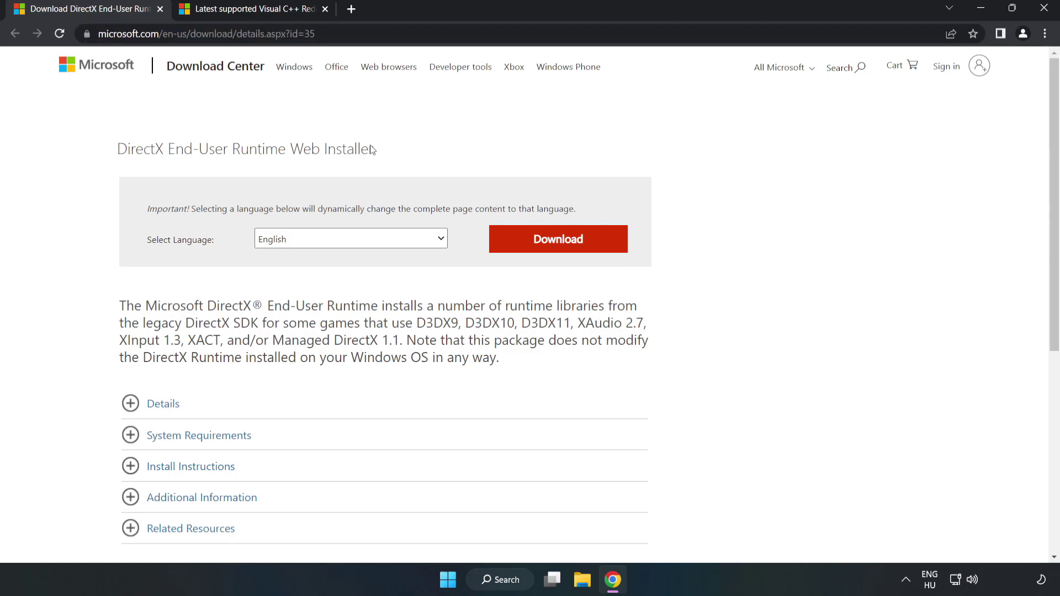
{"action": "left_click", "coordinate": [564, 252]}
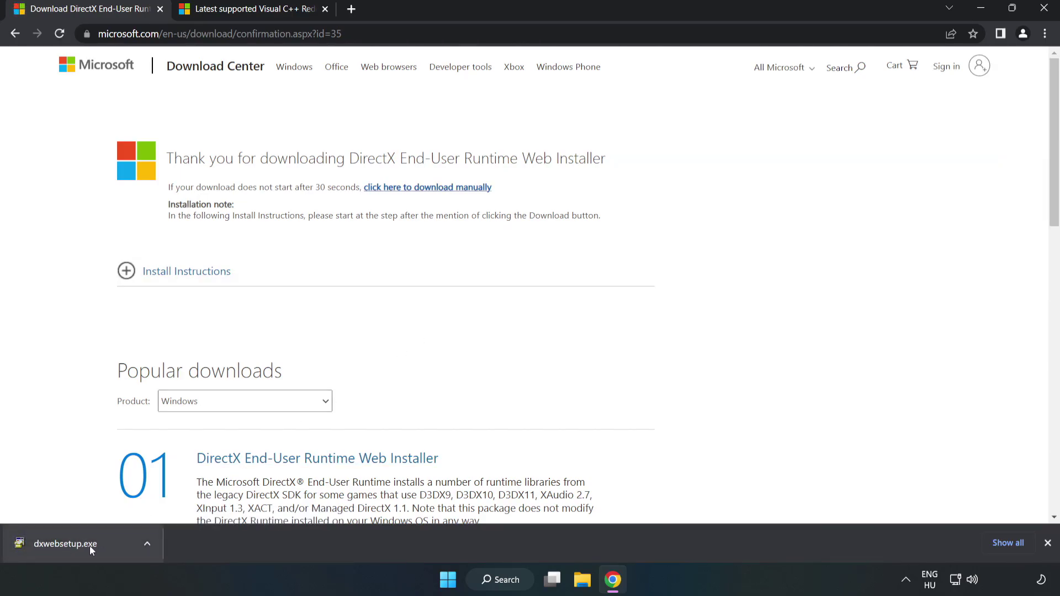
Step: Run dxwebsetup.exe, accept the license, skip the Bing Bar, and finish the DirectX install
{"action": "left_click", "coordinate": [107, 547]}
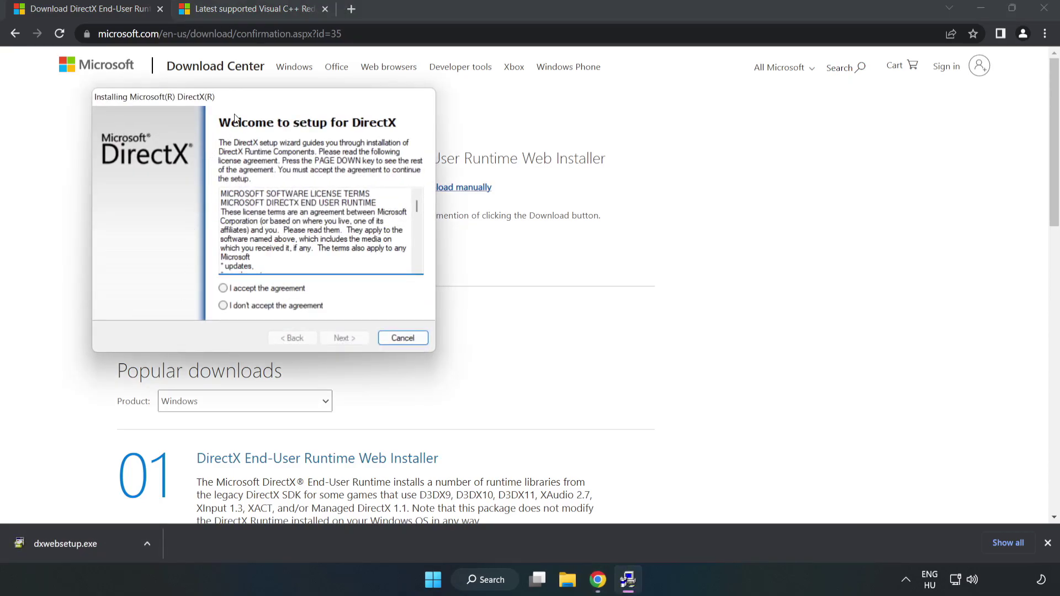
{"action": "left_click_drag", "start_coordinate": [240, 101], "coordinate": [504, 151]}
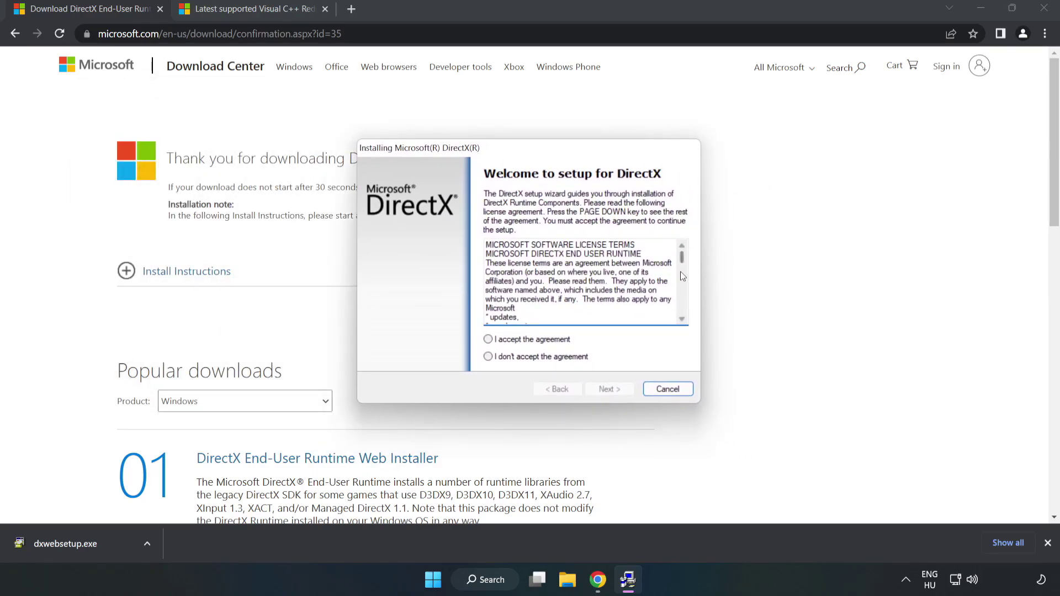
{"action": "left_click_drag", "start_coordinate": [683, 259], "coordinate": [683, 307]}
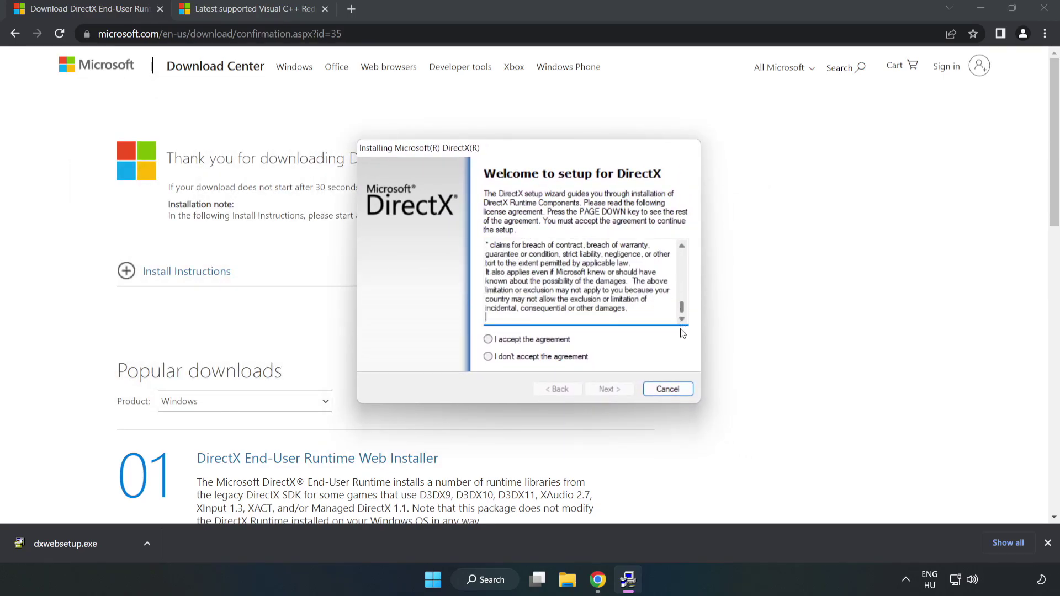
{"action": "left_click", "coordinate": [495, 340]}
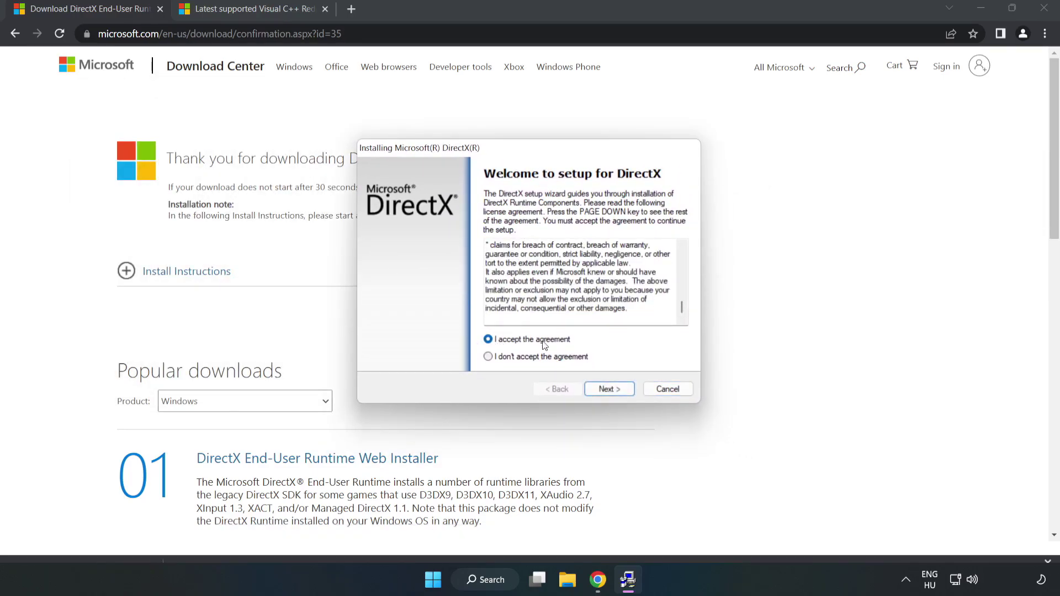
{"action": "left_click", "coordinate": [614, 390]}
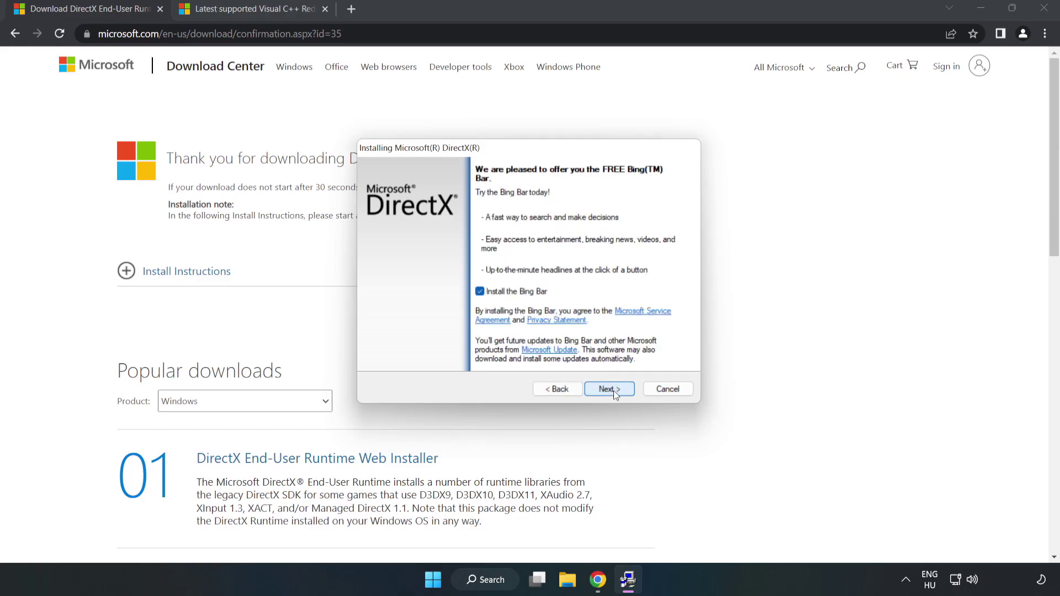
{"action": "left_click", "coordinate": [479, 291]}
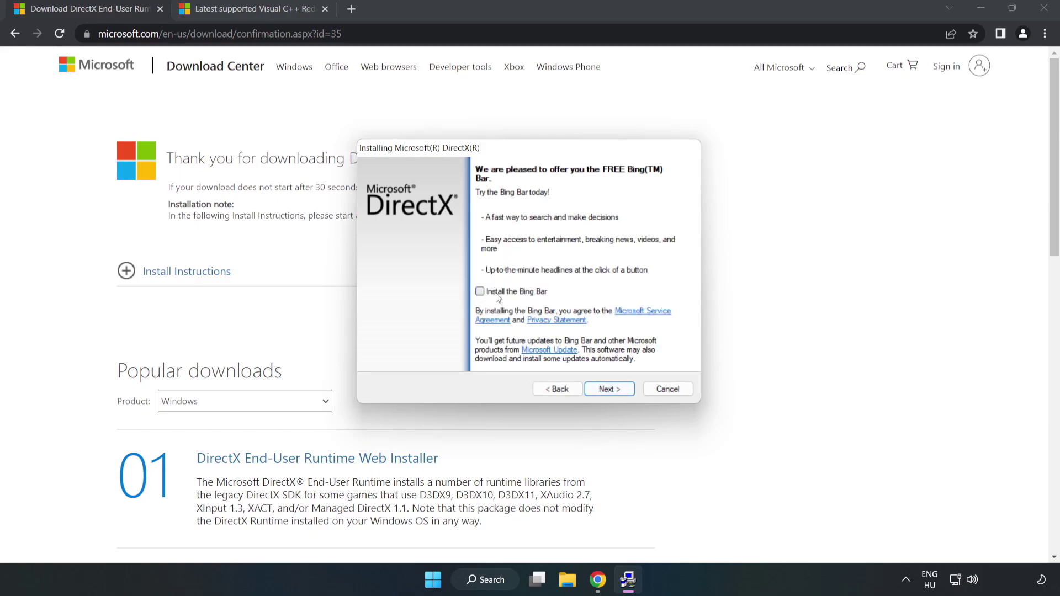
{"action": "left_click", "coordinate": [611, 389]}
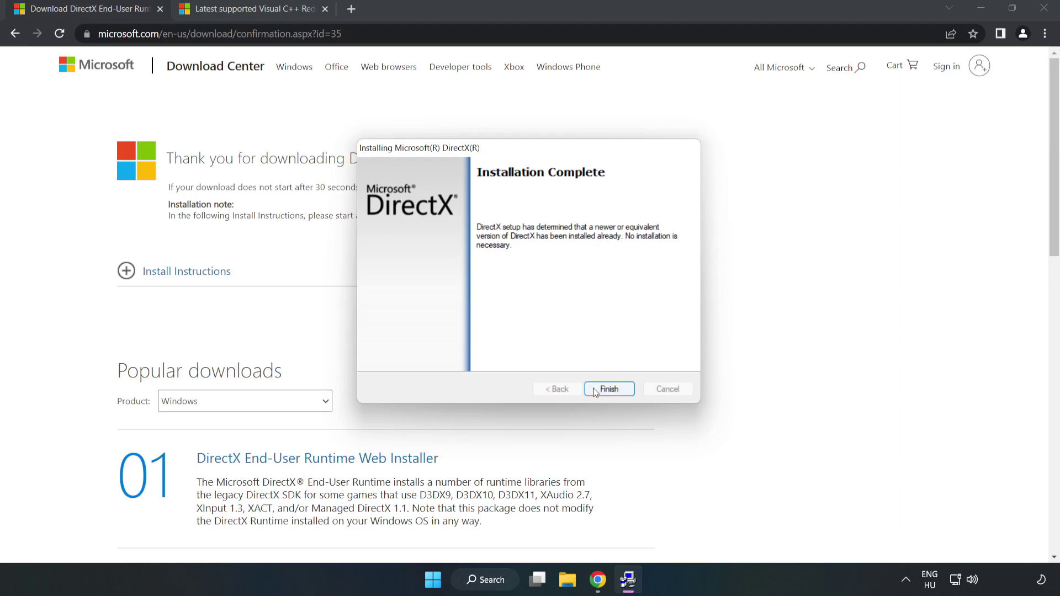
{"action": "left_click", "coordinate": [609, 389]}
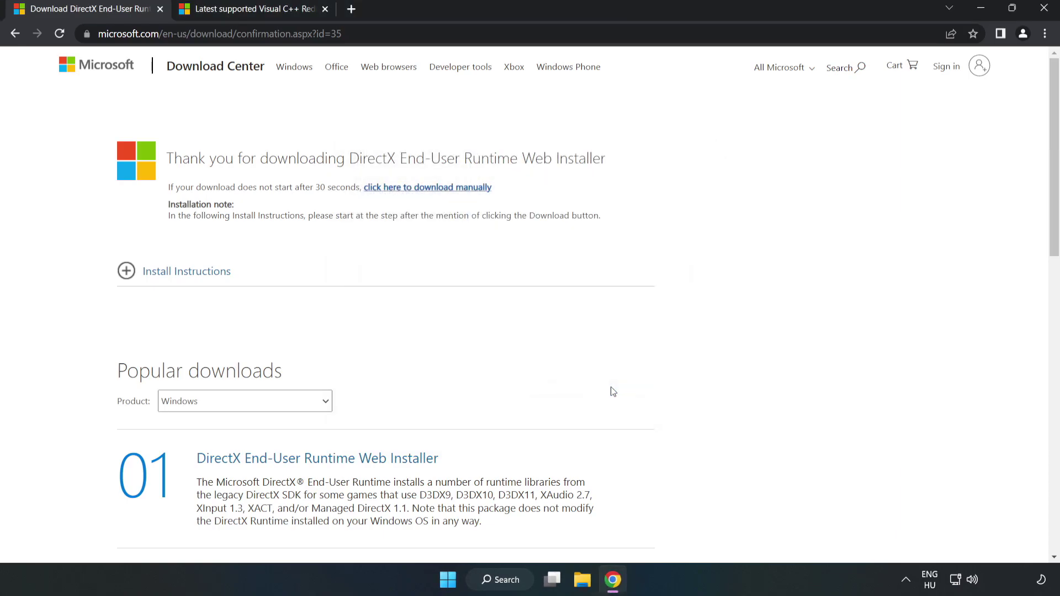
Step: Close the DirectX tab and download the ARM64, x86 and x64 VC++ redistributables, allowing multiple downloads
{"action": "left_click", "coordinate": [159, 9]}
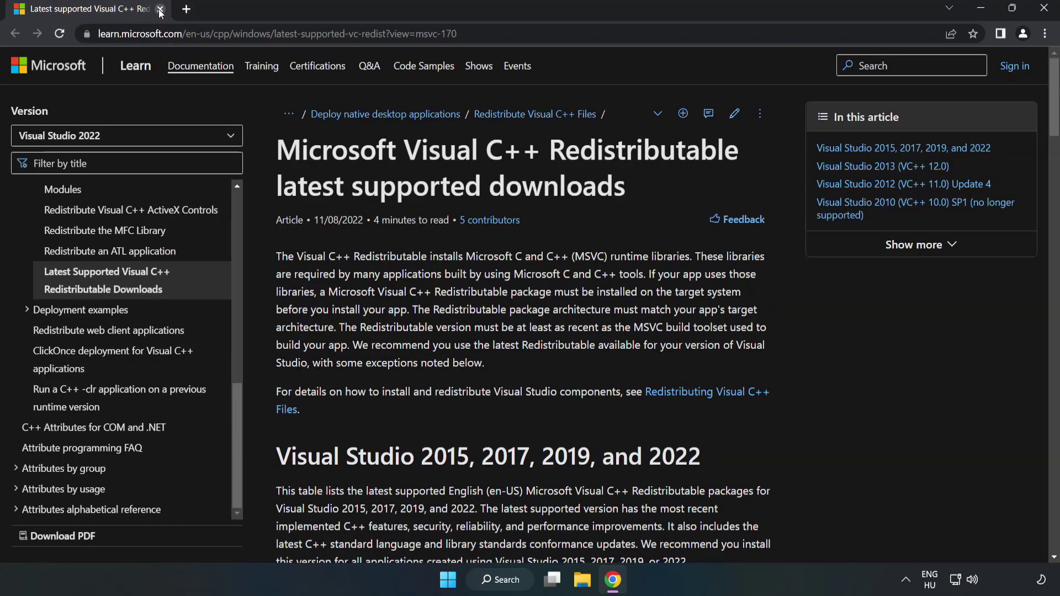
{"action": "left_click", "coordinate": [525, 34]}
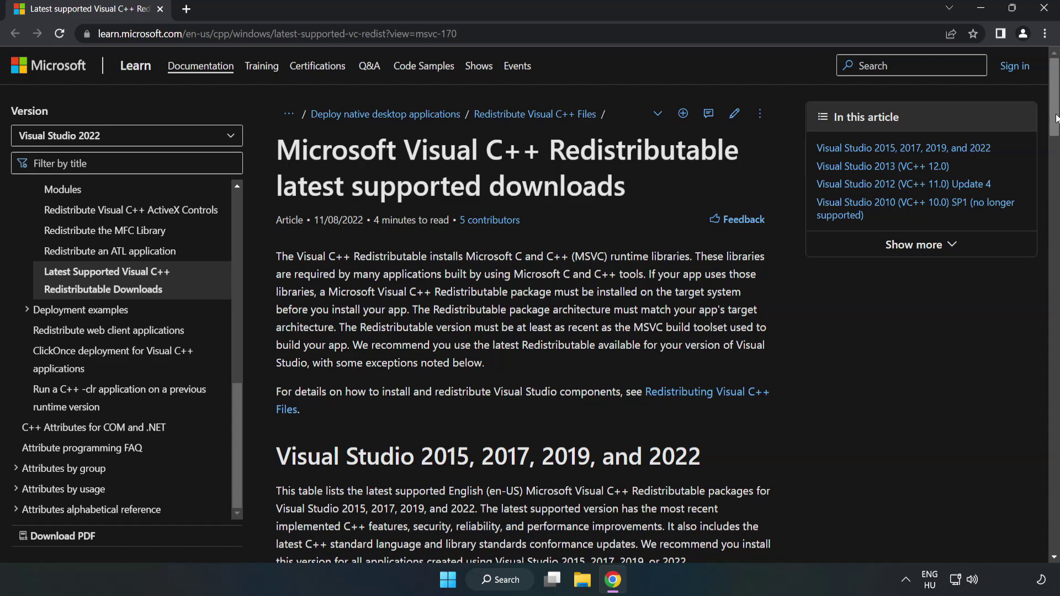
{"action": "scroll", "coordinate": [1054, 135], "scroll_direction": "down", "scroll_amount": 1}
{"action": "scroll", "coordinate": [1054, 135], "scroll_direction": "down", "scroll_amount": 6}
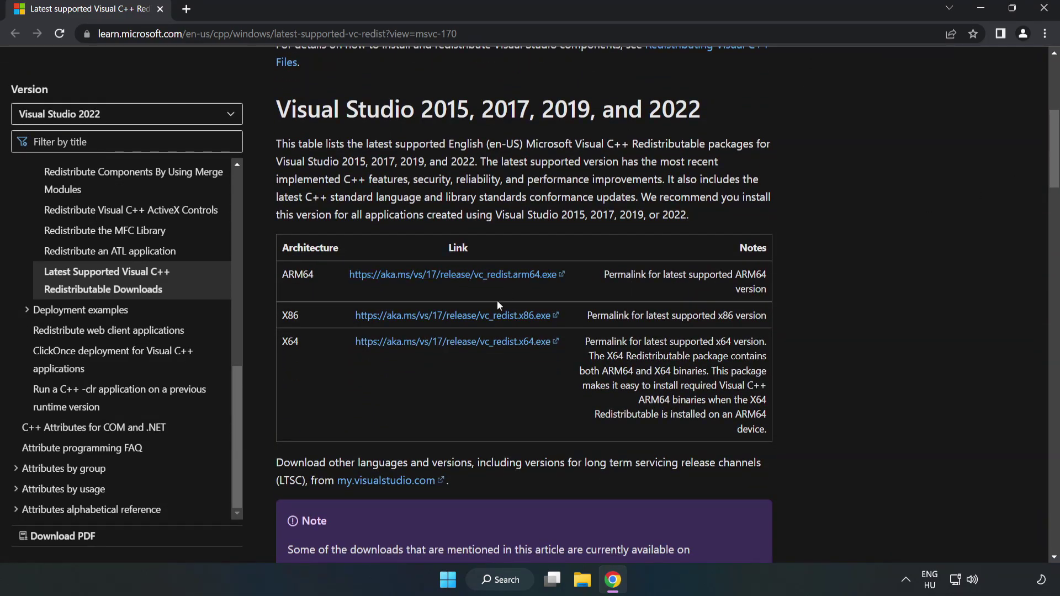
{"action": "left_click", "coordinate": [466, 320]}
{"action": "left_click", "coordinate": [439, 342]}
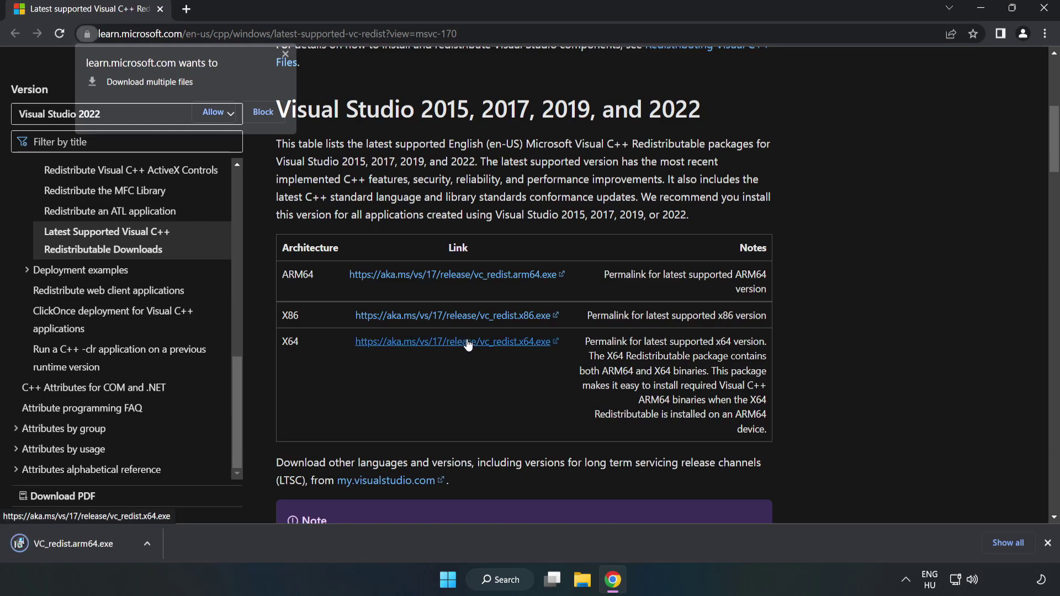
{"action": "left_click", "coordinate": [215, 112]}
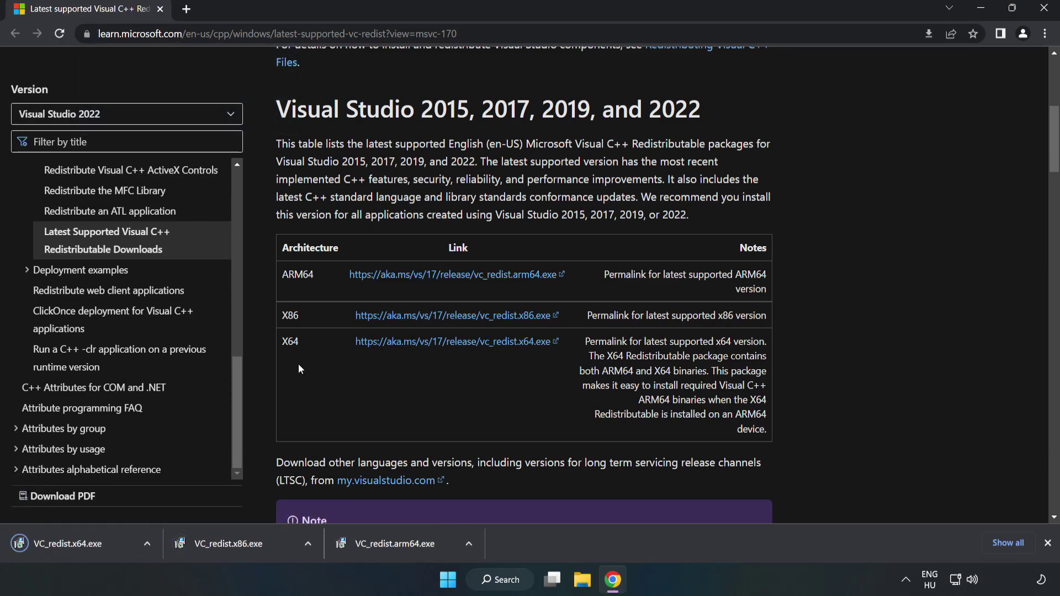
Step: Attempt the ARM64 Visual C++ redistributable install, which fails as unsupported on this processor
{"action": "left_click", "coordinate": [406, 548]}
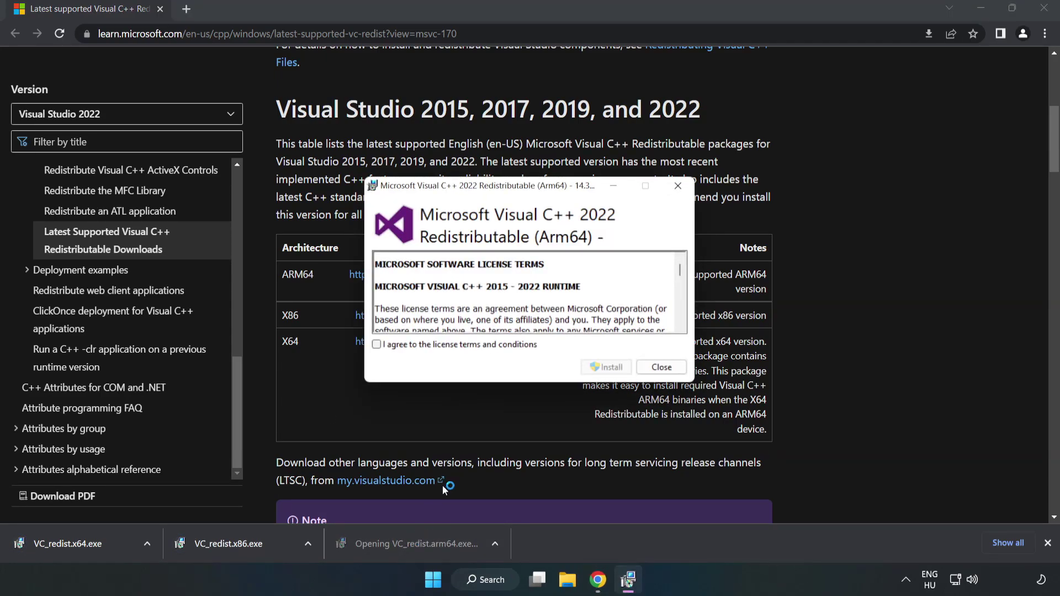
{"action": "left_click_drag", "start_coordinate": [679, 270], "coordinate": [676, 340]}
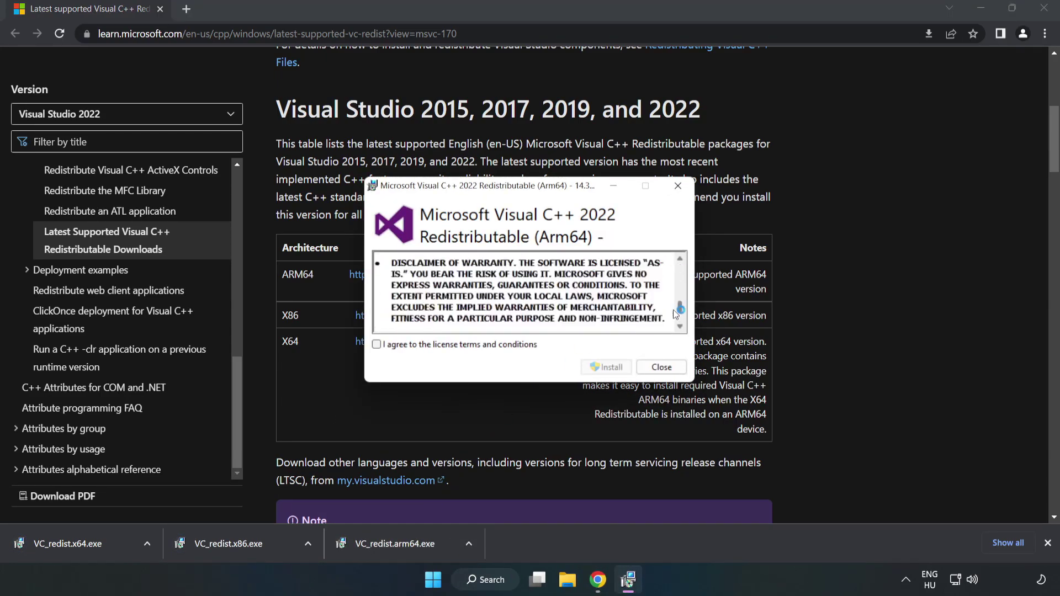
{"action": "left_click", "coordinate": [467, 345]}
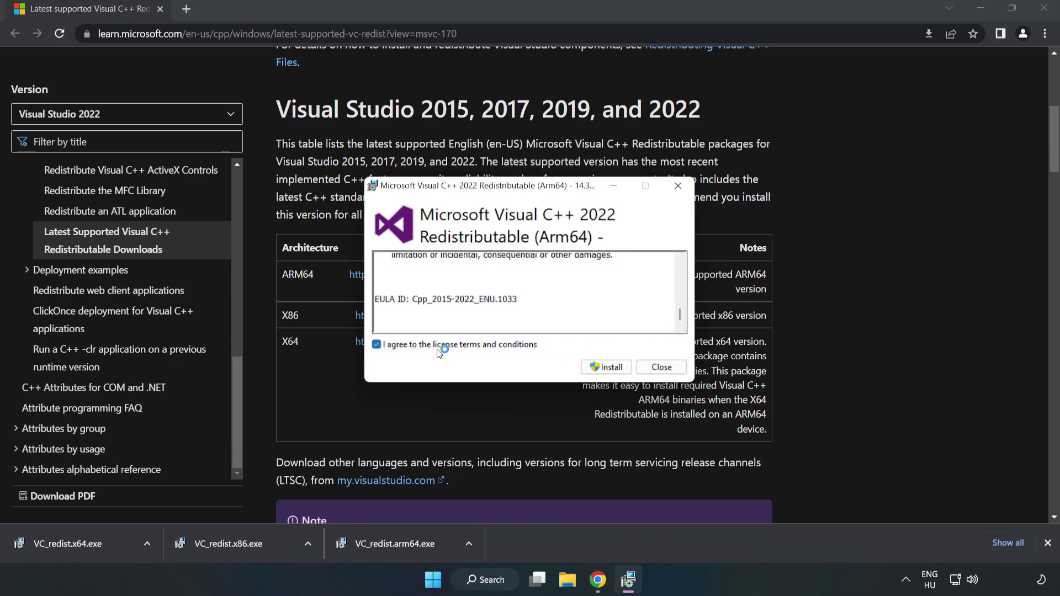
{"action": "left_click", "coordinate": [608, 369]}
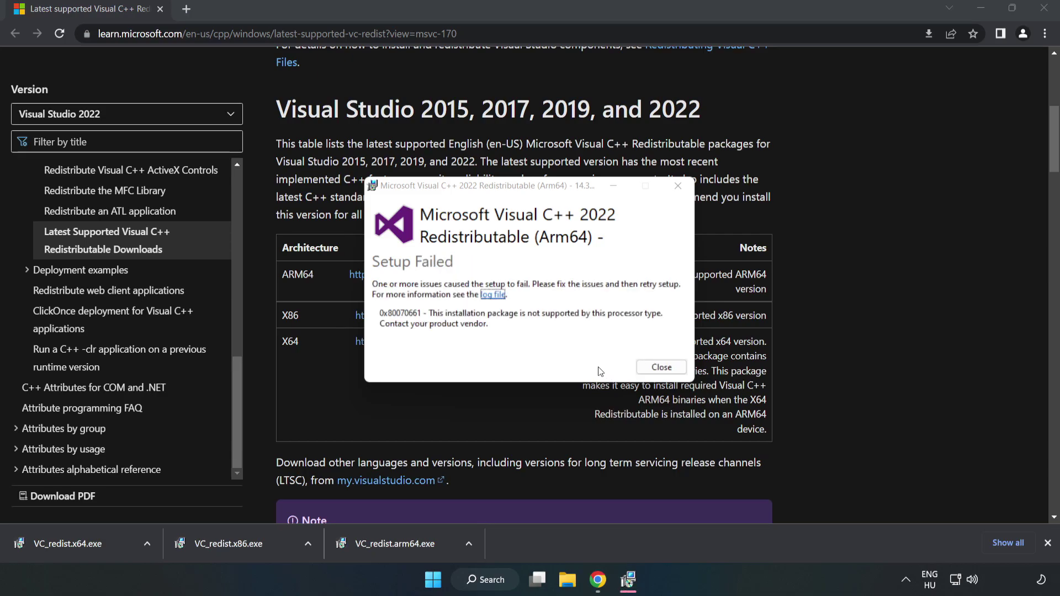
{"action": "left_click", "coordinate": [660, 368]}
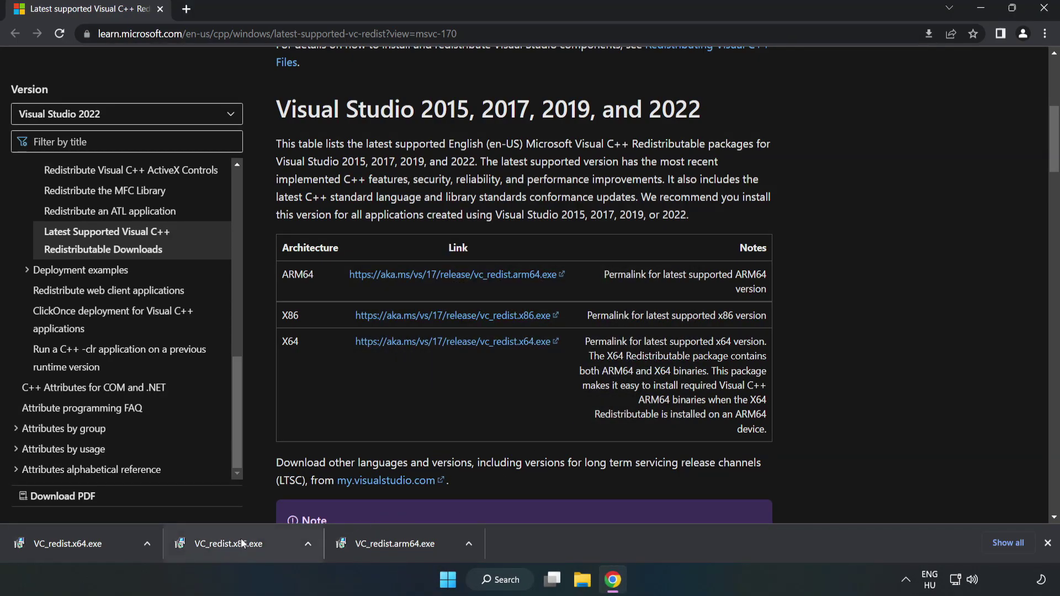
{"action": "left_click", "coordinate": [242, 544]}
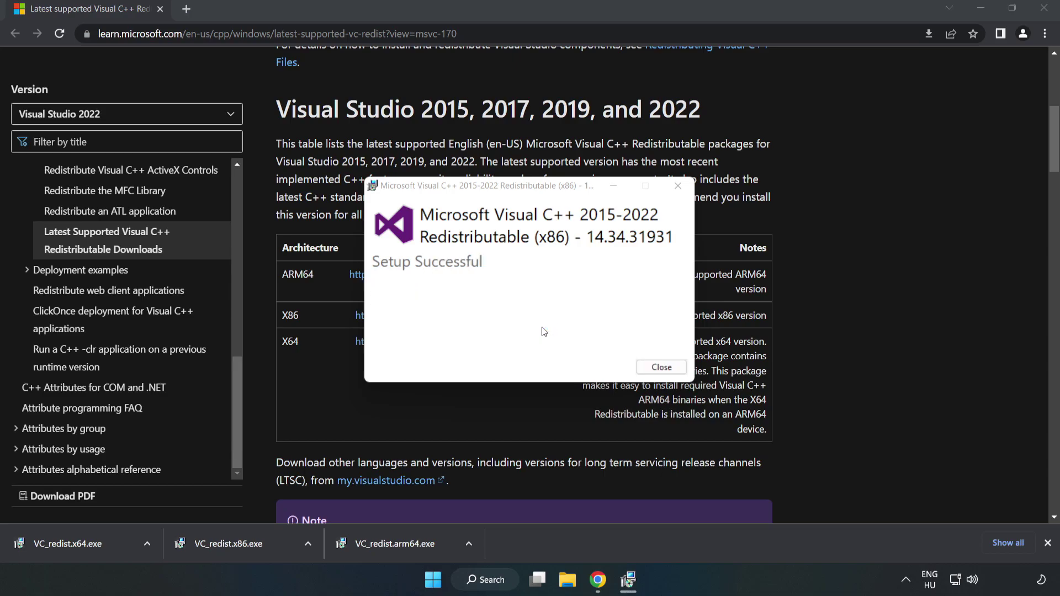
{"action": "left_click", "coordinate": [662, 367]}
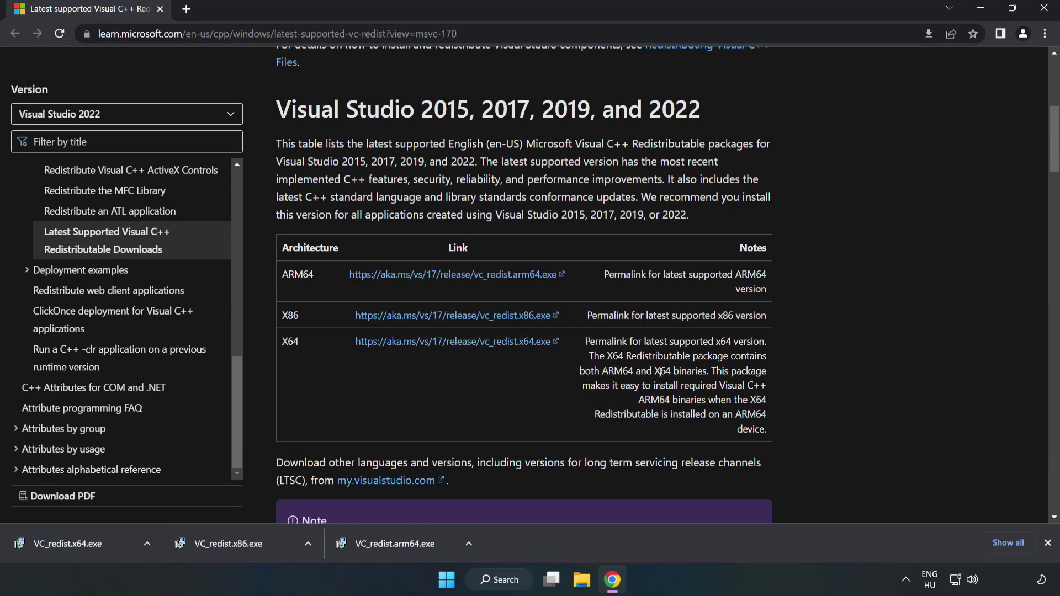
{"action": "left_click", "coordinate": [58, 541]}
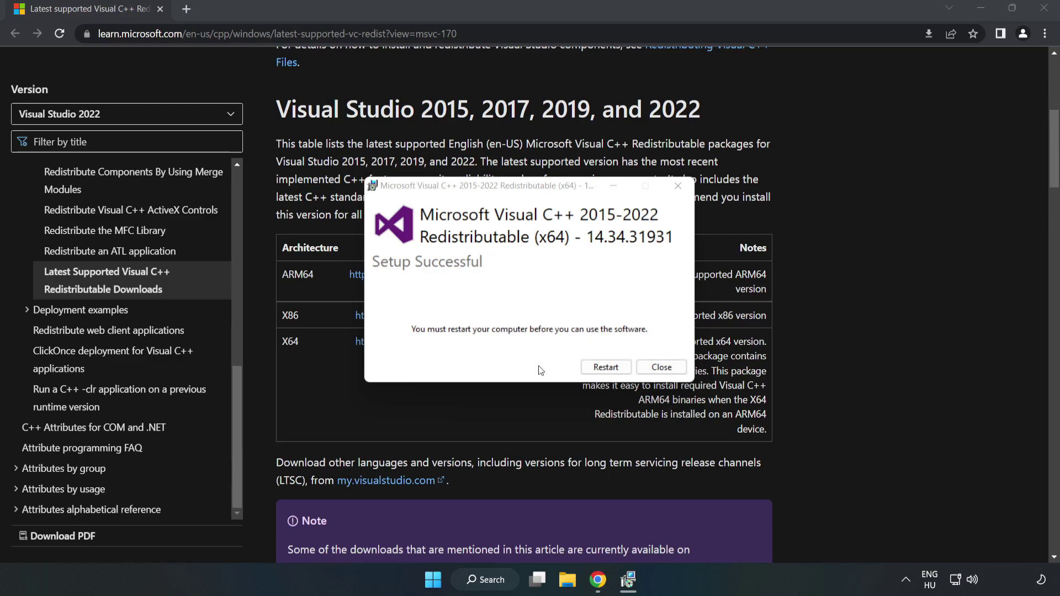
{"action": "left_click", "coordinate": [662, 369]}
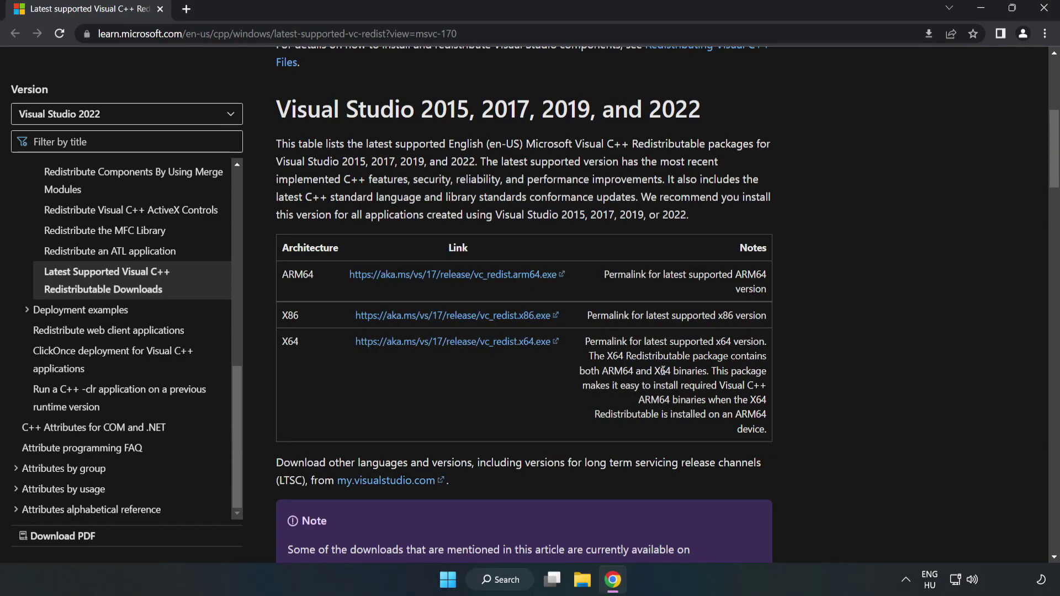
Step: Close Chrome and show the Start menu power options with Sleep, Shut down and Restart
{"action": "left_click", "coordinate": [1045, 13]}
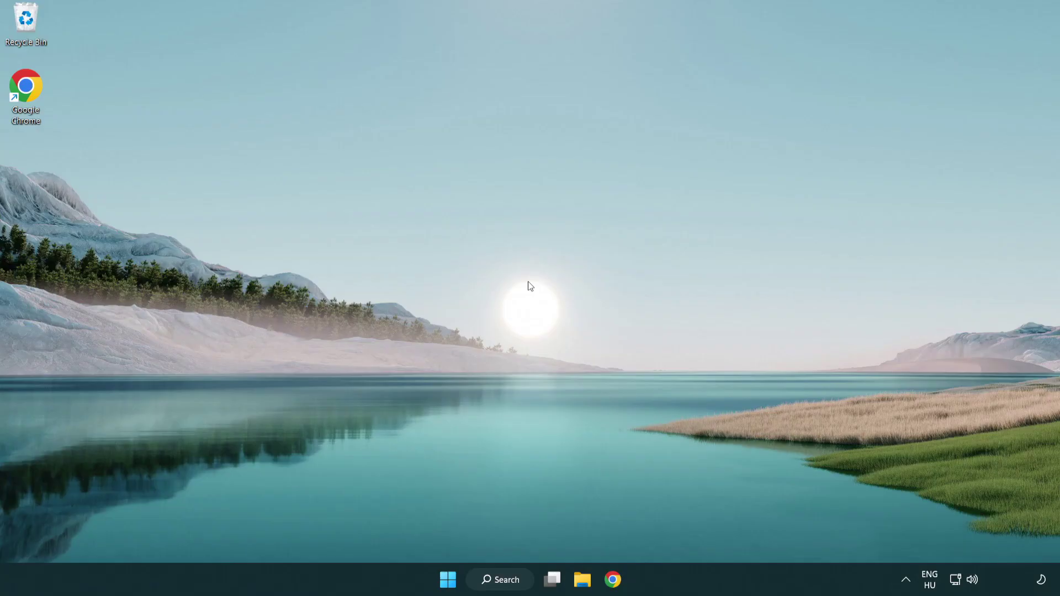
{"action": "left_click", "coordinate": [448, 580]}
{"action": "left_click", "coordinate": [702, 533]}
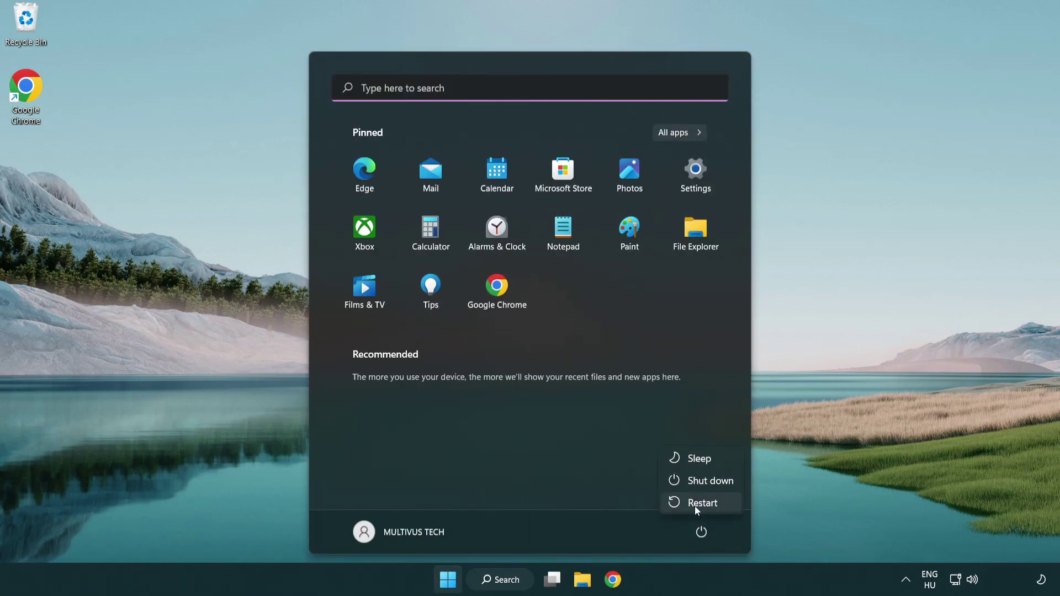